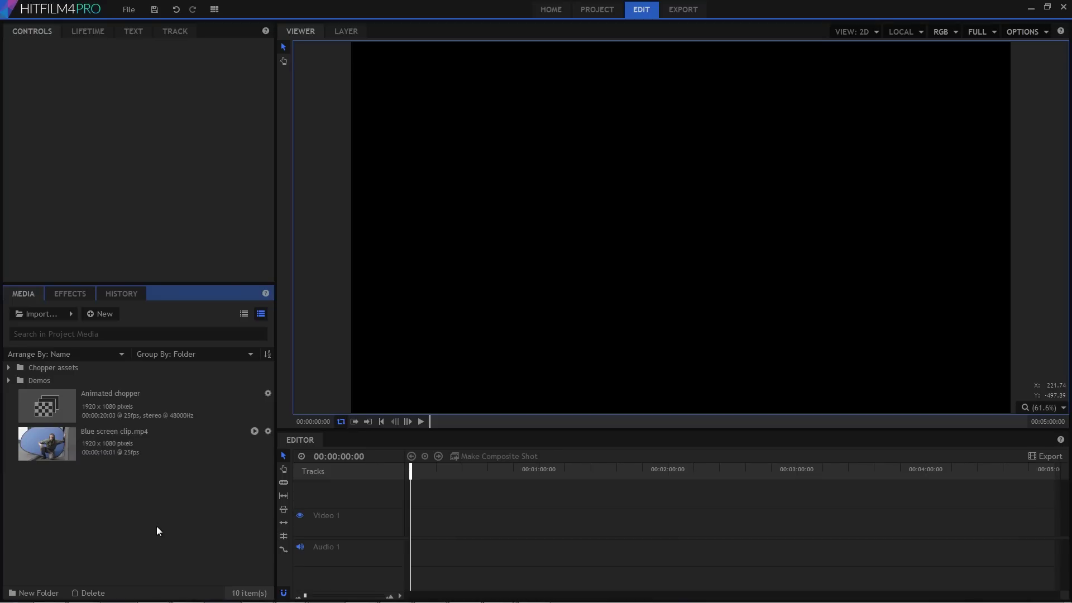
Make a composite shot from Blue screen clip.mp4 and play the footage once to preview it
{"action": "right_click", "coordinate": [135, 443]}
{"action": "left_click", "coordinate": [190, 387]}
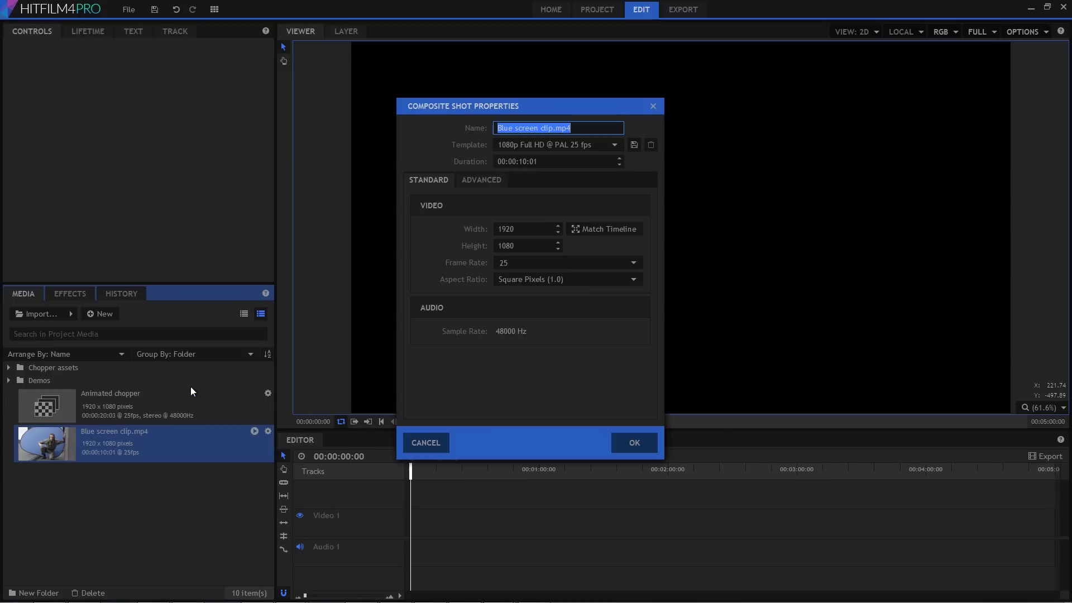
{"action": "left_click", "coordinate": [629, 441]}
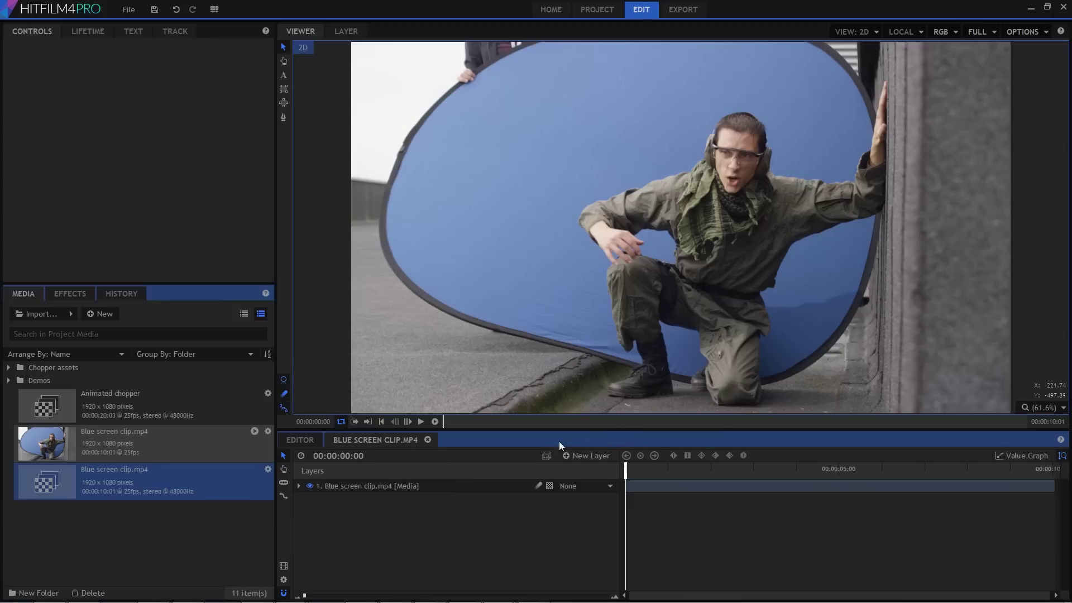
{"action": "key", "text": "space"}
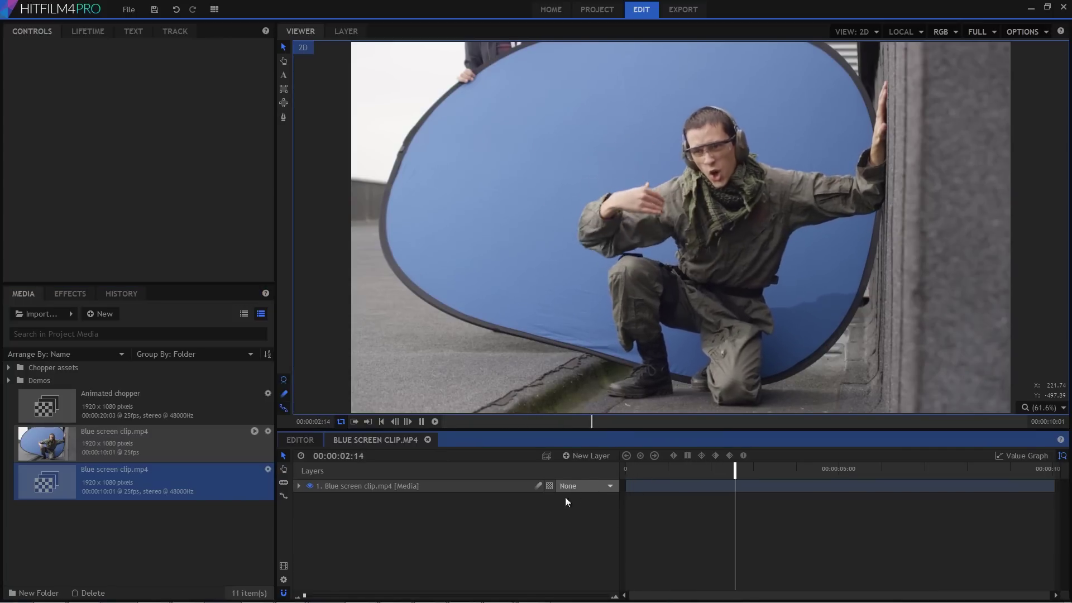
{"action": "key", "text": "space"}
Search the effects for 'blue screen' and apply Color Difference Key to the clip layer
{"action": "left_click", "coordinate": [75, 294]}
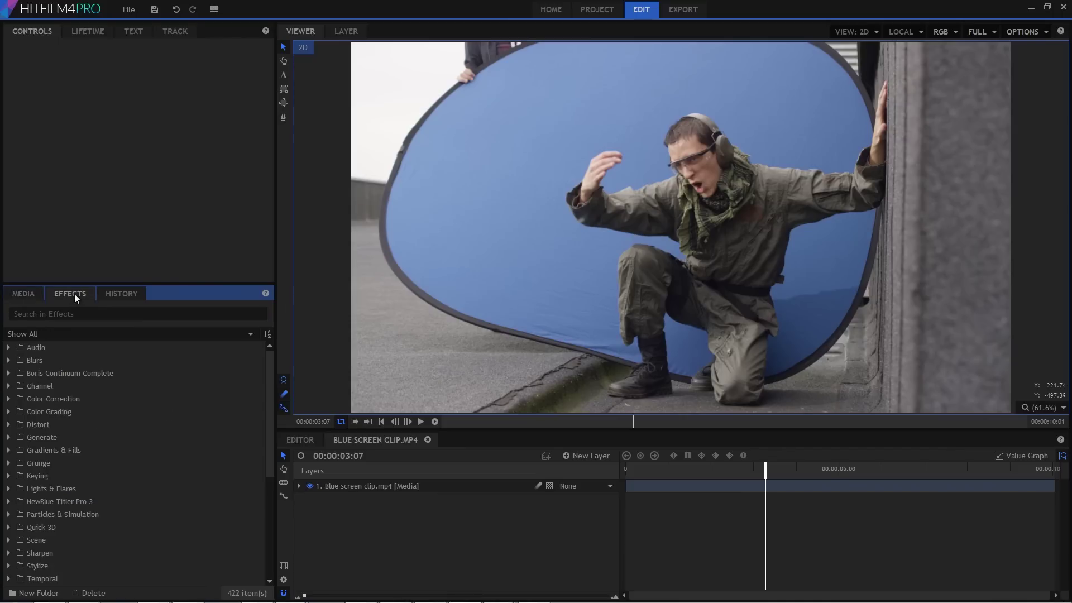
{"action": "left_click", "coordinate": [60, 313]}
{"action": "type", "text": "blue screen"}
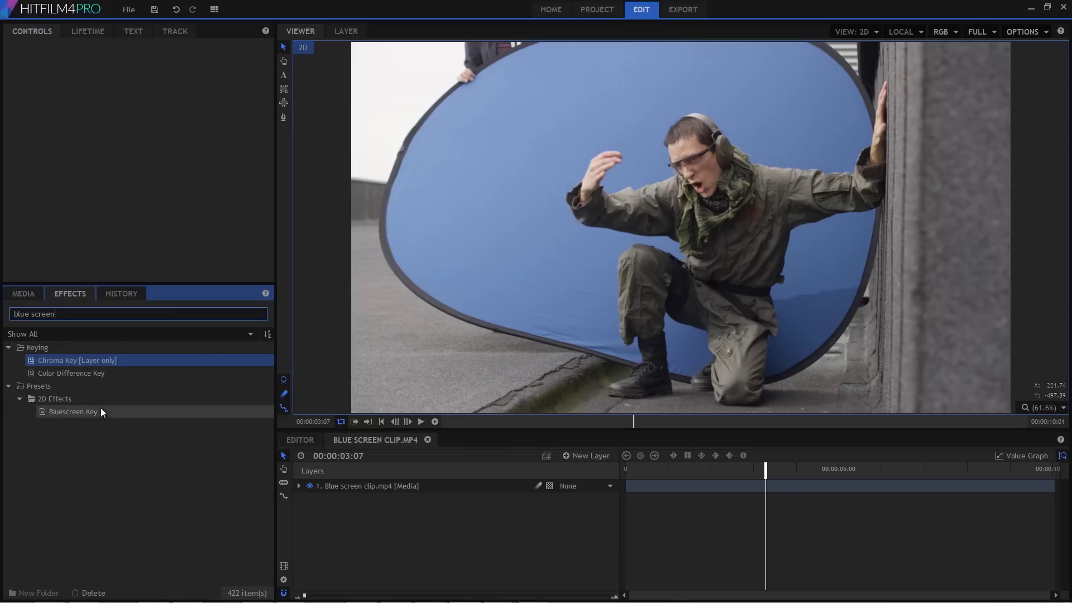
{"action": "left_click", "coordinate": [84, 373]}
{"action": "left_click_drag", "start_coordinate": [86, 371], "coordinate": [448, 487]}
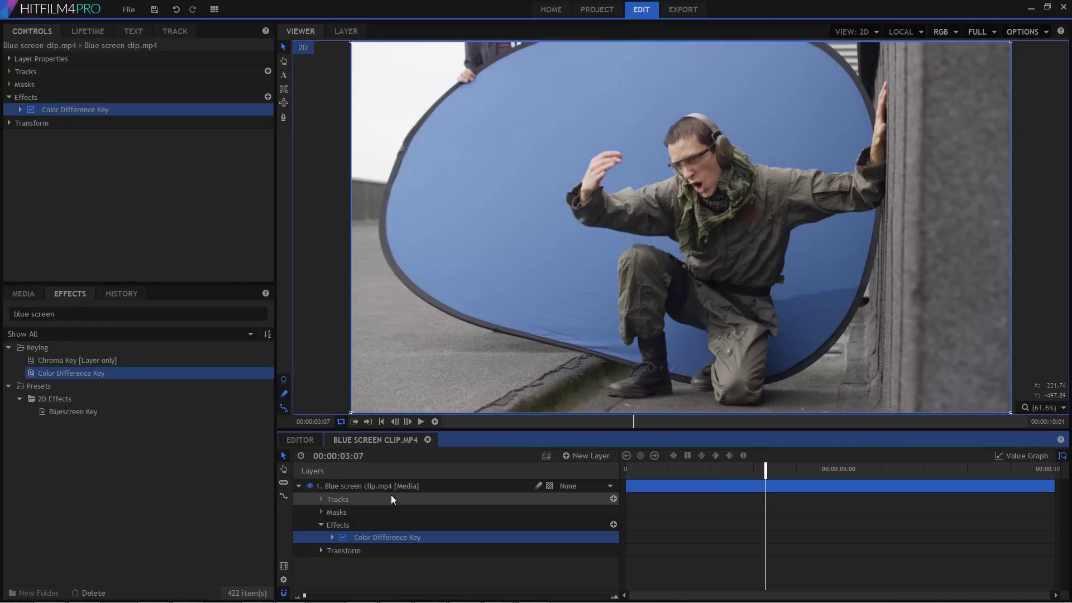
Set the Color Difference Key screen colour to Blue and lower Gamma to 0.31
{"action": "left_click", "coordinate": [21, 111]}
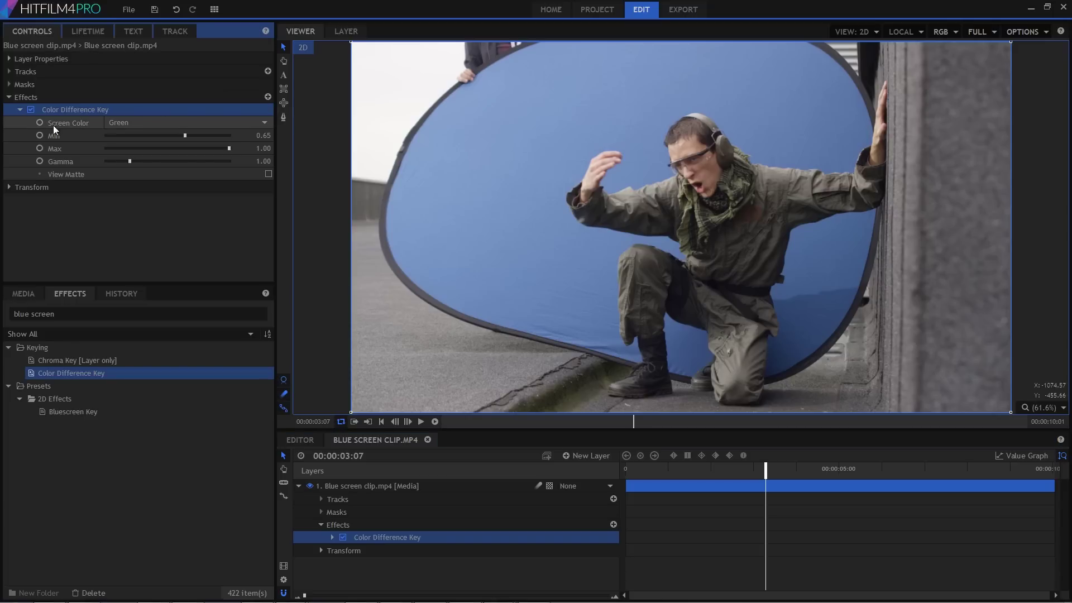
{"action": "left_click", "coordinate": [163, 122]}
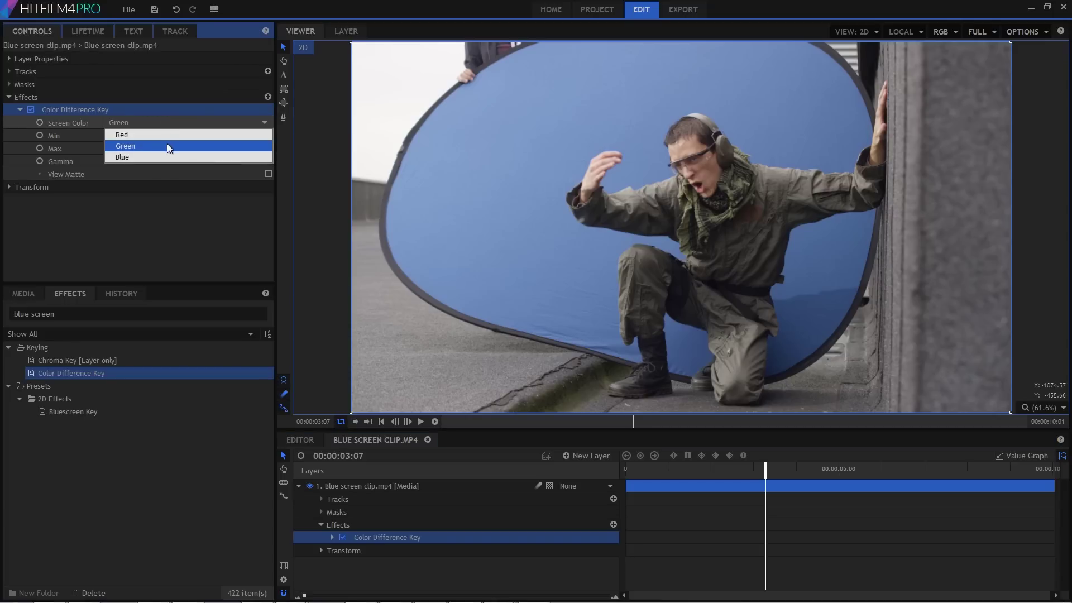
{"action": "left_click", "coordinate": [167, 158]}
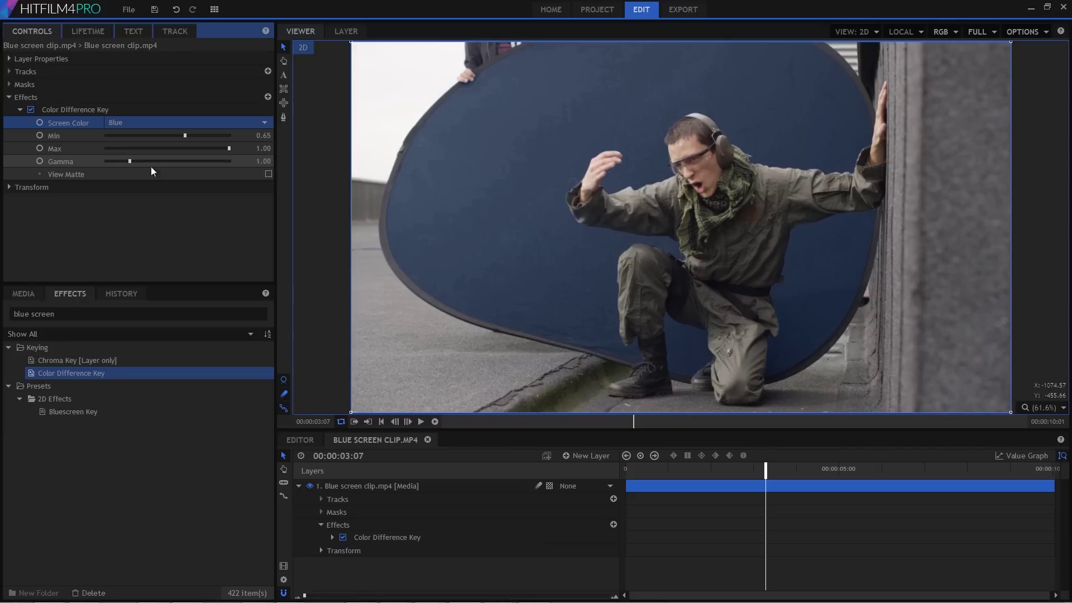
{"action": "left_click", "coordinate": [69, 160]}
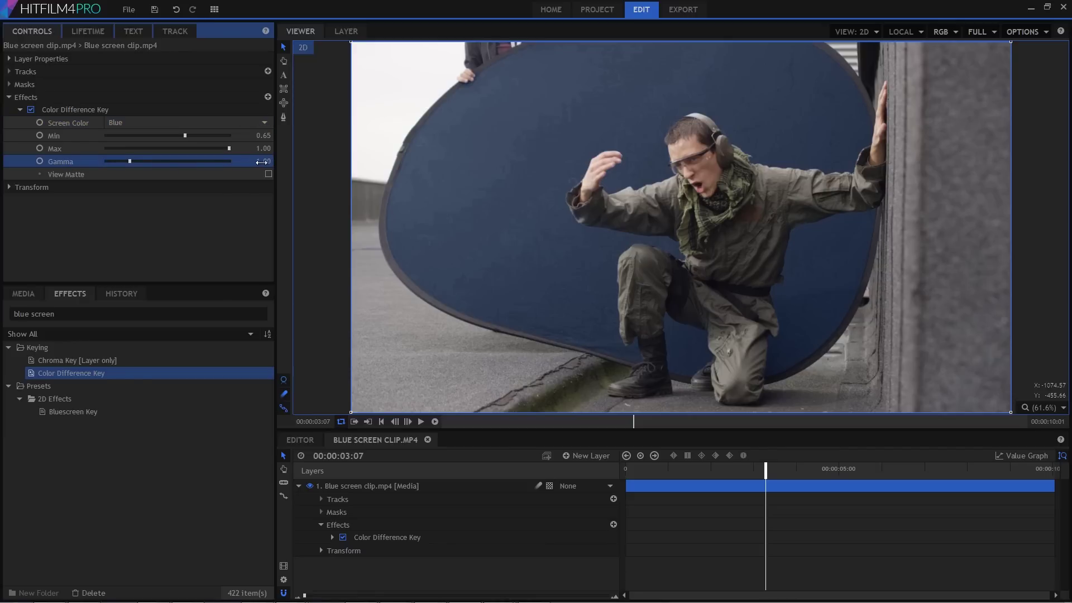
{"action": "left_click_drag", "start_coordinate": [263, 161], "coordinate": [246, 161]}
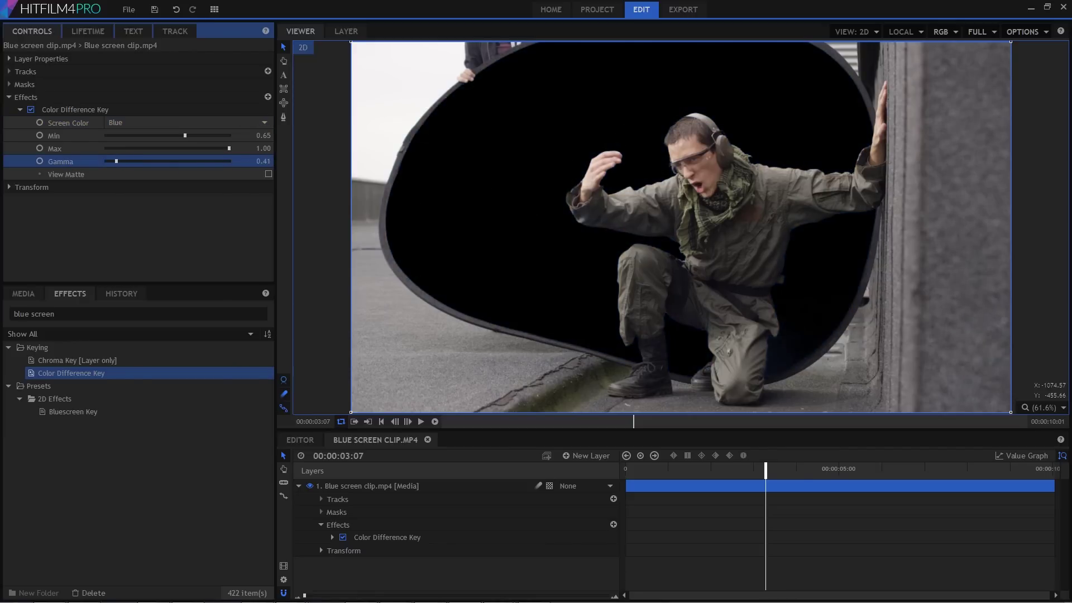
Display the key's matte, set Min 0.75 and Max 0.89, and play back to check it
{"action": "left_click", "coordinate": [268, 174]}
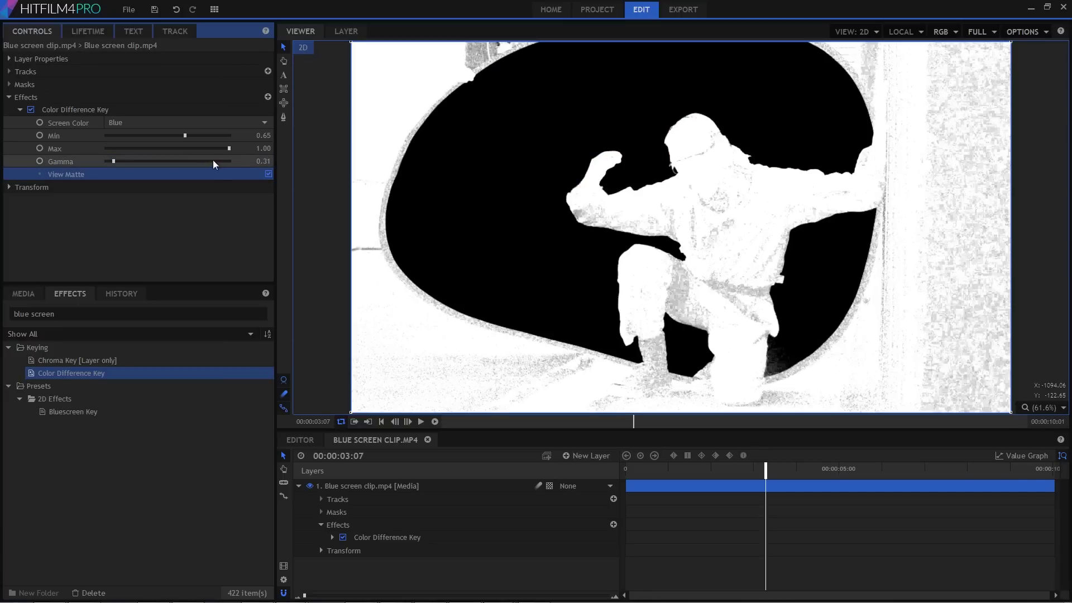
{"action": "mouse_move", "coordinate": [261, 137]}
{"action": "left_mouse_down"}
{"action": "mouse_move", "coordinate": [252, 138]}
{"action": "mouse_move", "coordinate": [271, 138]}
{"action": "mouse_move", "coordinate": [254, 148]}
{"action": "left_mouse_up"}
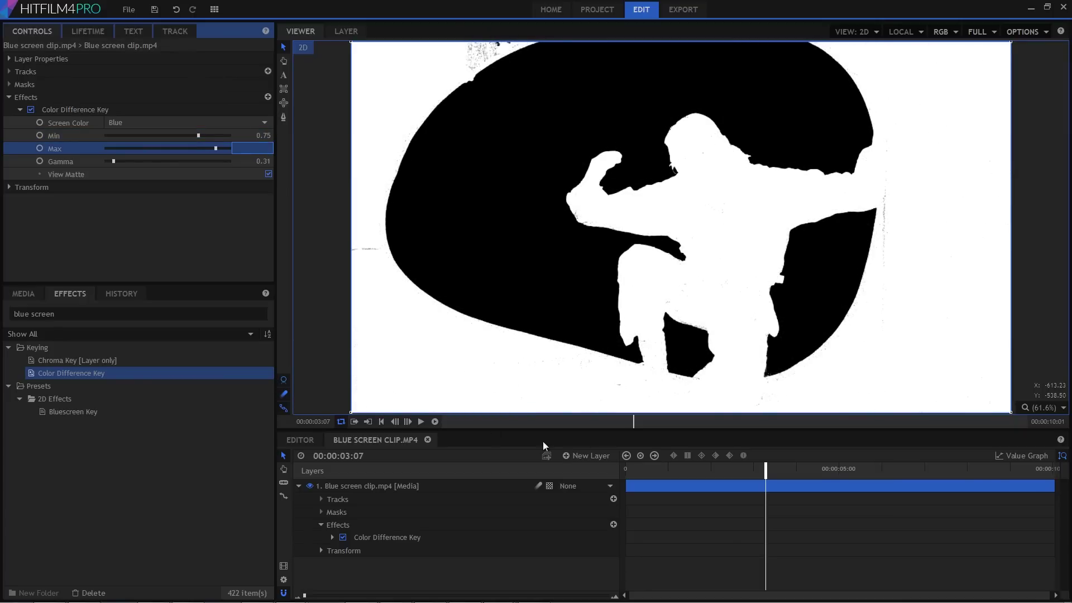
{"action": "left_click", "coordinate": [652, 469]}
{"action": "key", "text": "space"}
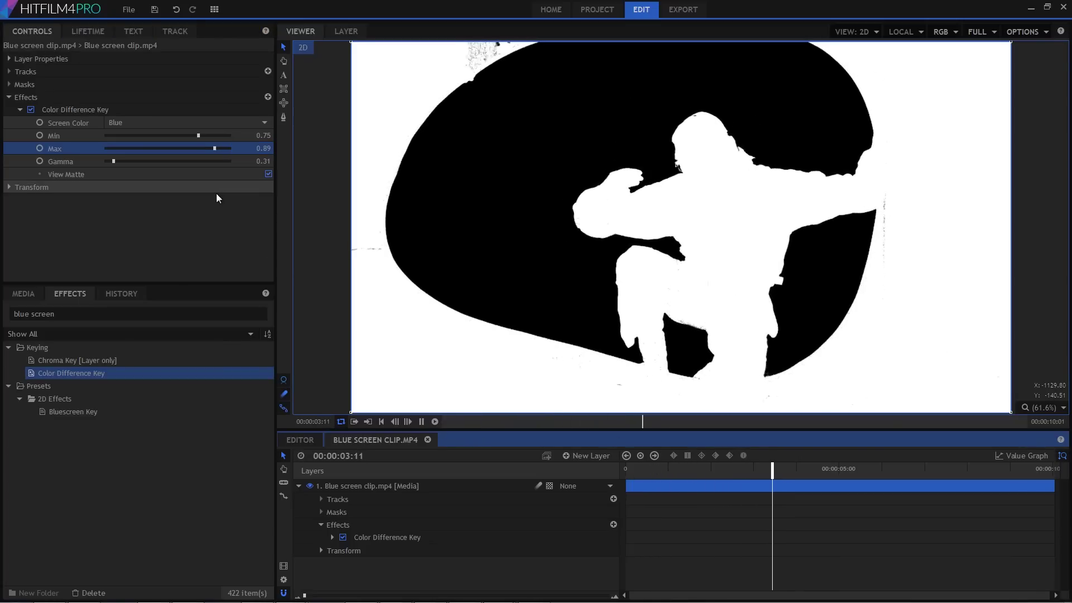
Replace the Color Difference Key with a Chroma Key and expand its settings
{"action": "right_click", "coordinate": [92, 108]}
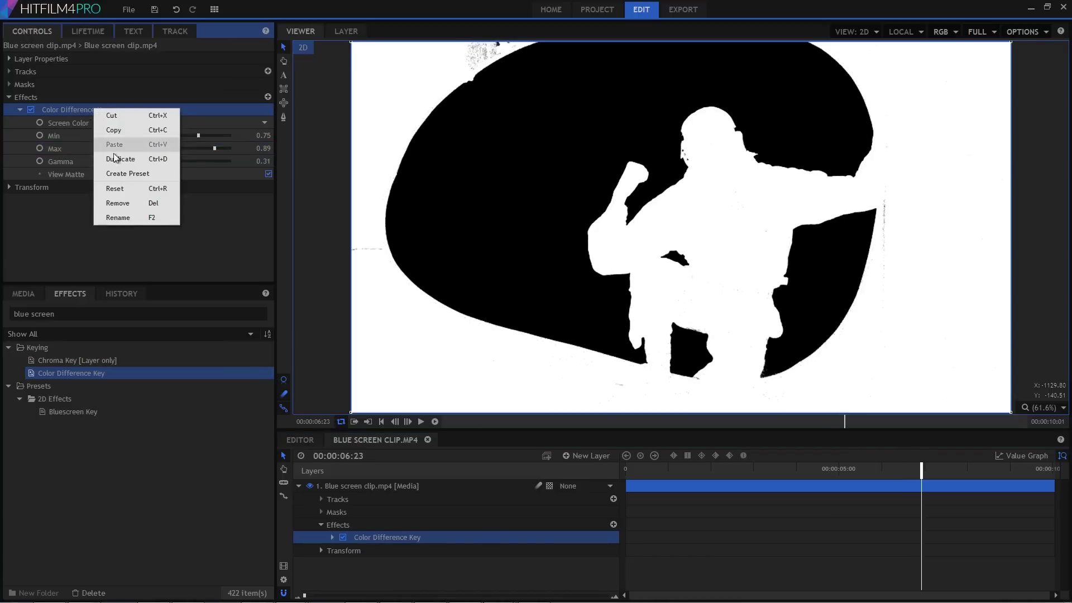
{"action": "left_click", "coordinate": [150, 203]}
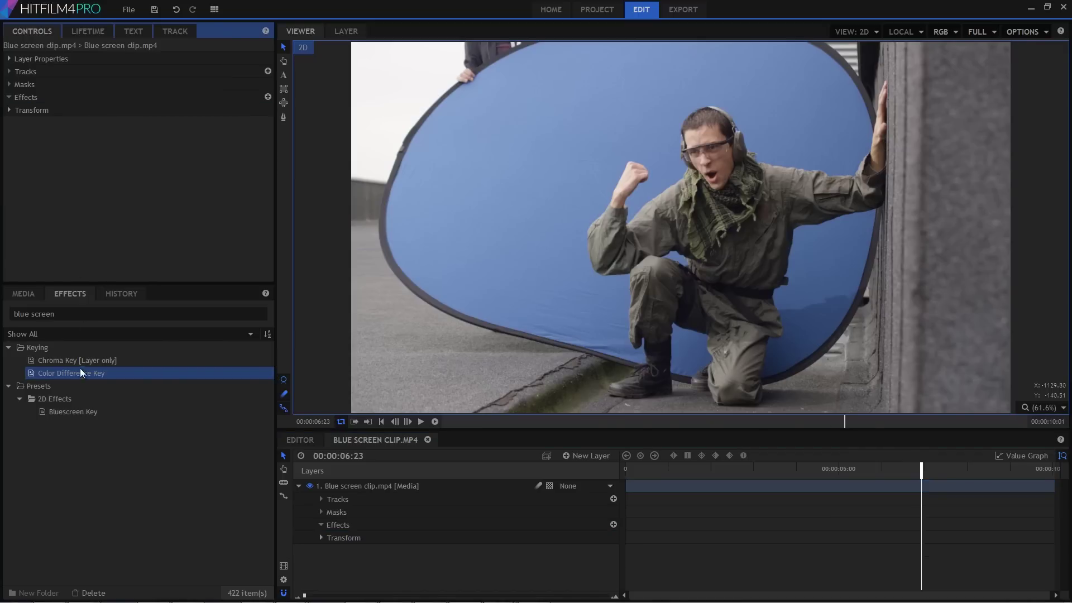
{"action": "left_click_drag", "start_coordinate": [80, 360], "coordinate": [397, 494]}
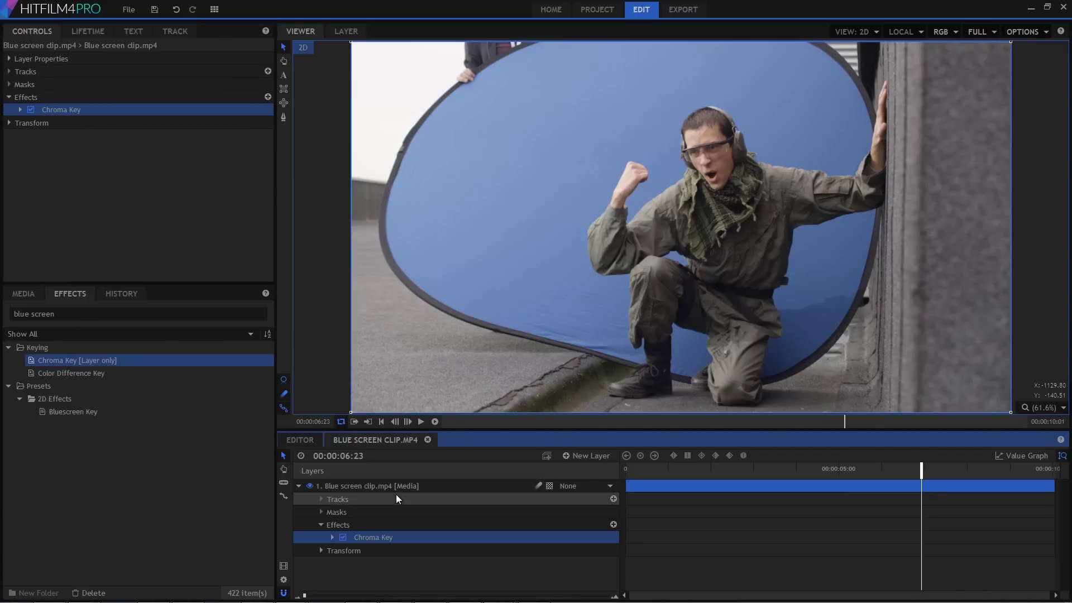
{"action": "left_click", "coordinate": [20, 109]}
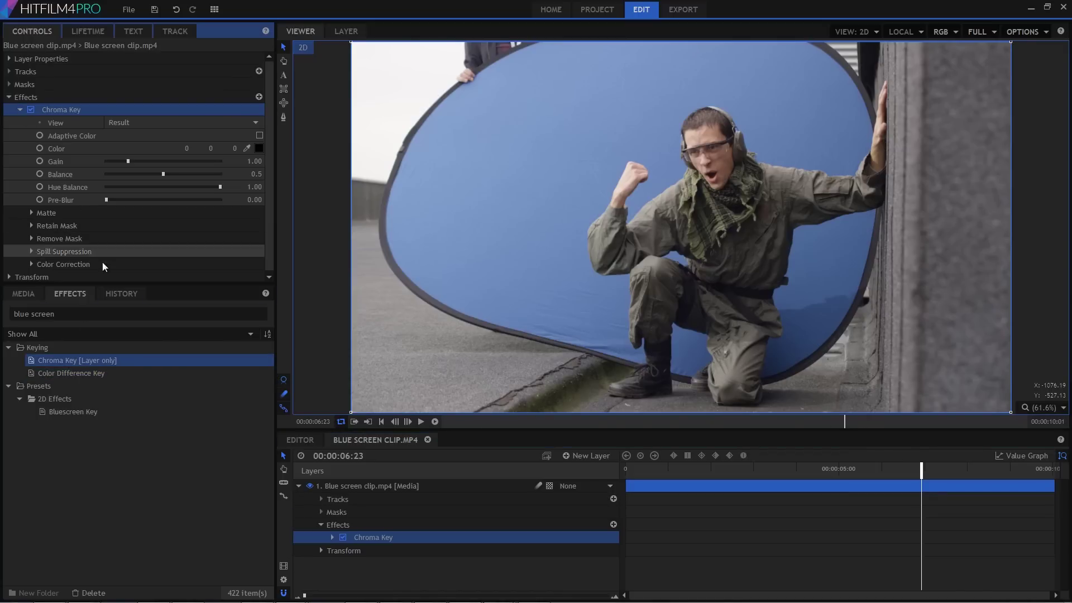
{"action": "left_click_drag", "start_coordinate": [107, 283], "coordinate": [142, 417]}
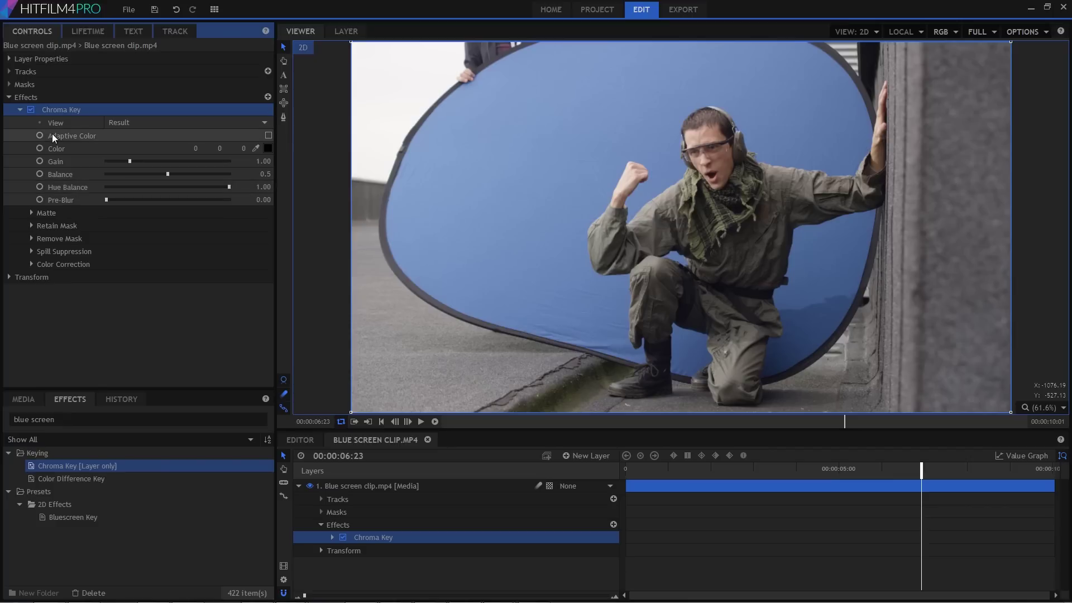
Eyedrop the blue screen to key colour 110, 138, 188, then fit the frame in the viewer
{"action": "left_click", "coordinate": [69, 148]}
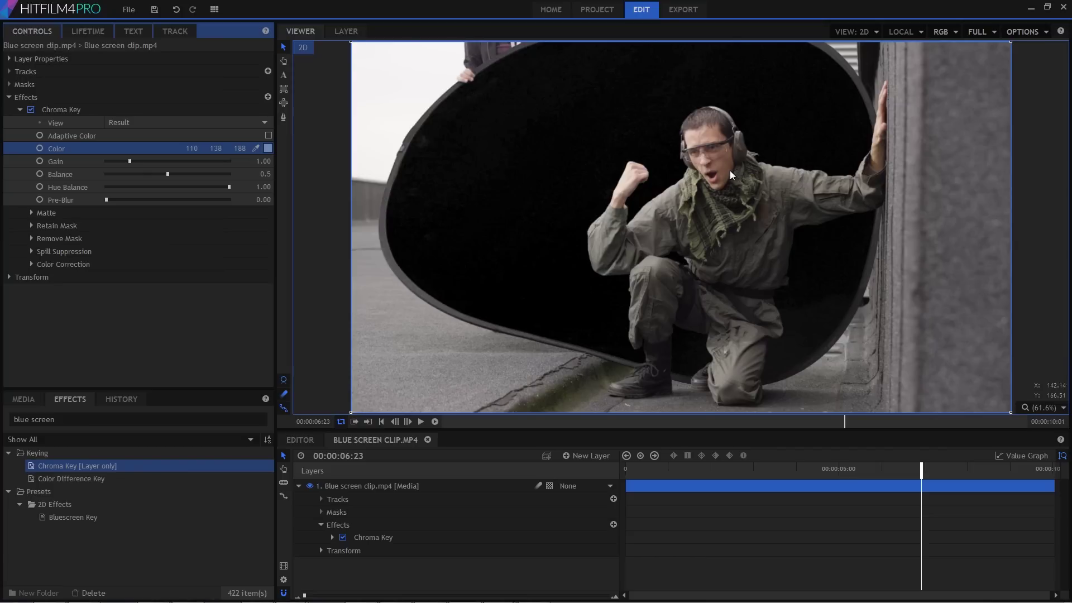
{"action": "scroll", "coordinate": [729, 170], "scroll_direction": "up", "scroll_amount": 5}
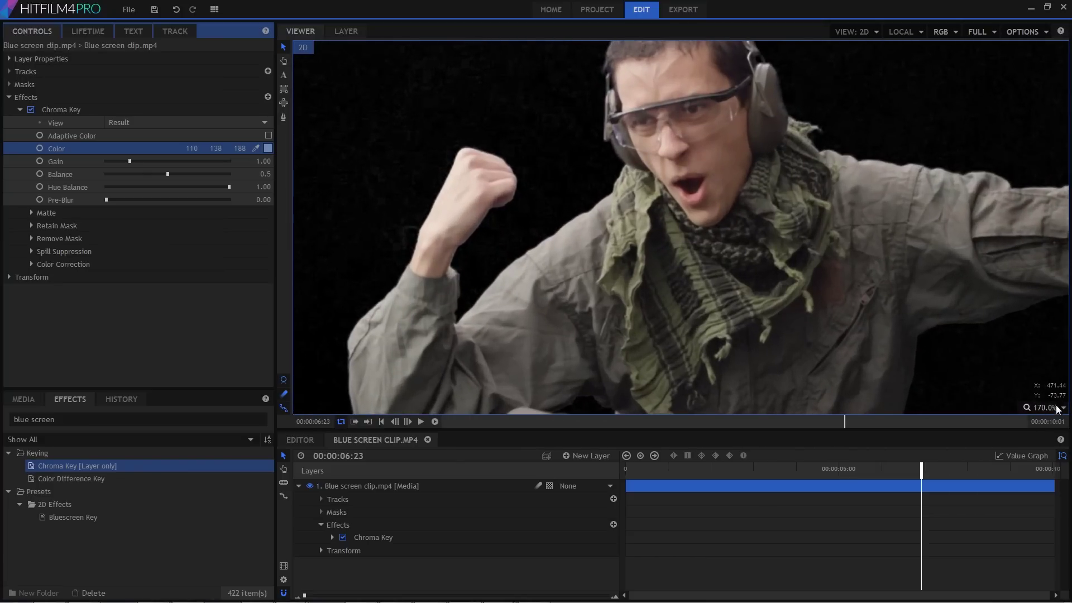
{"action": "left_click", "coordinate": [1057, 409]}
{"action": "left_click", "coordinate": [1041, 539]}
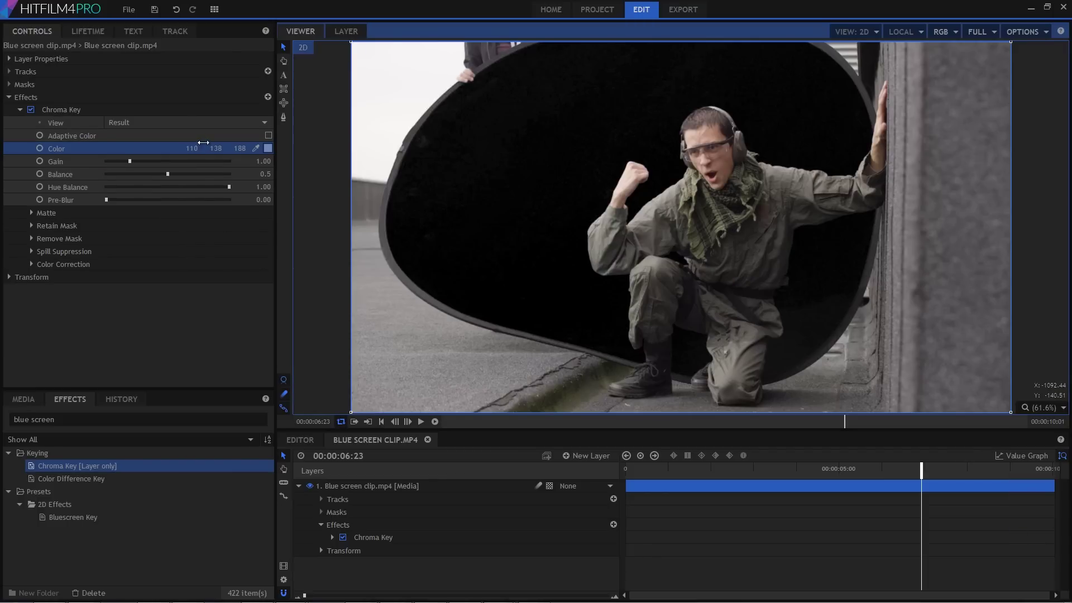
{"action": "left_click", "coordinate": [183, 124]}
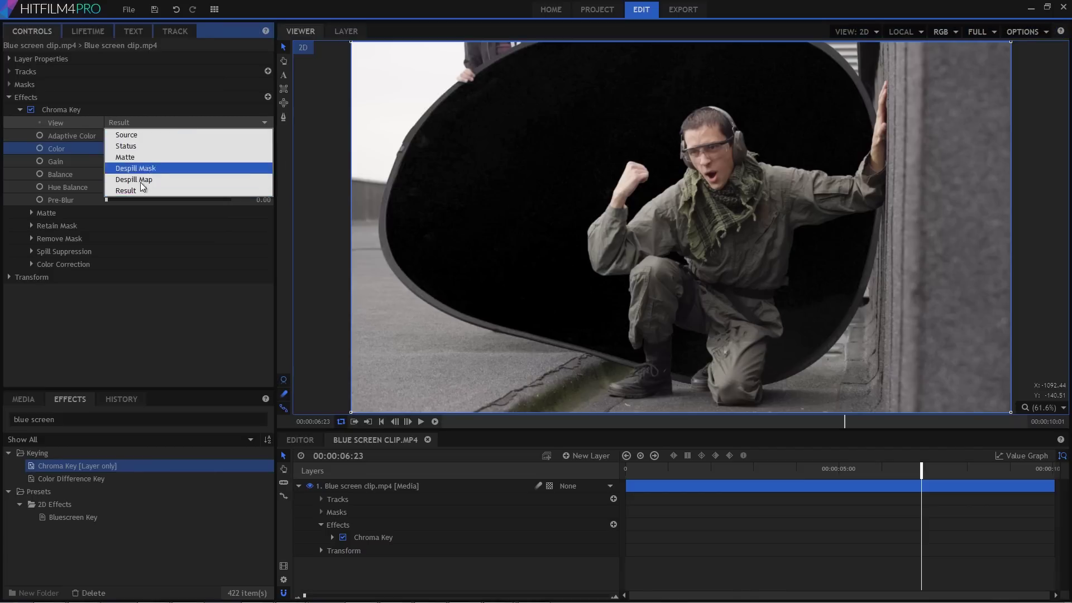
View the Chroma Key matte, raise Gain, and raise Clip Background to 0.28
{"action": "left_click", "coordinate": [139, 158]}
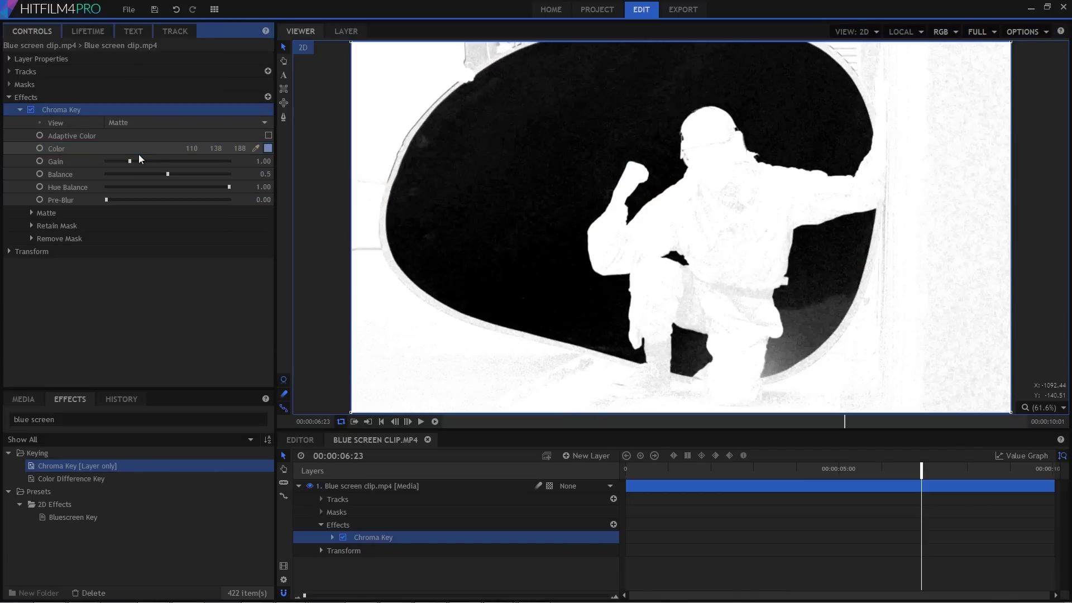
{"action": "left_click_drag", "start_coordinate": [260, 161], "coordinate": [273, 161]}
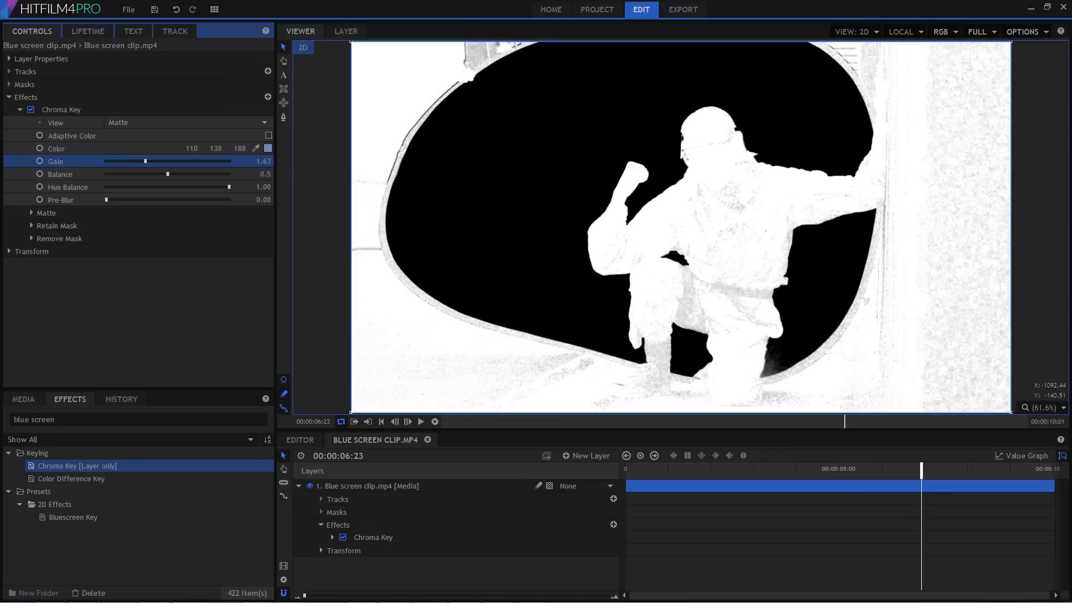
{"action": "left_click", "coordinate": [31, 213]}
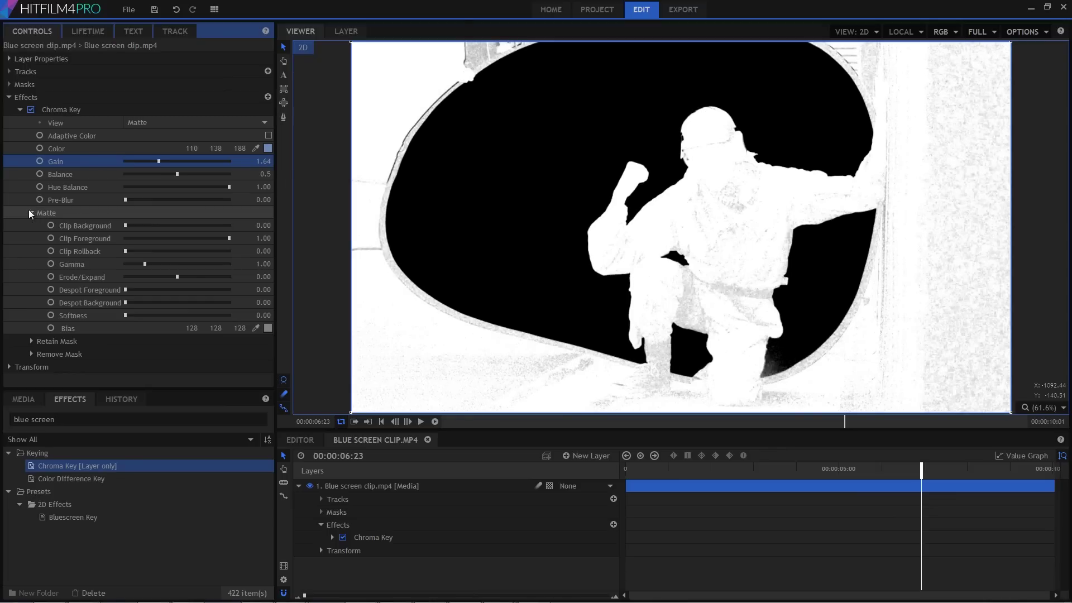
{"action": "left_click_drag", "start_coordinate": [262, 225], "coordinate": [253, 238]}
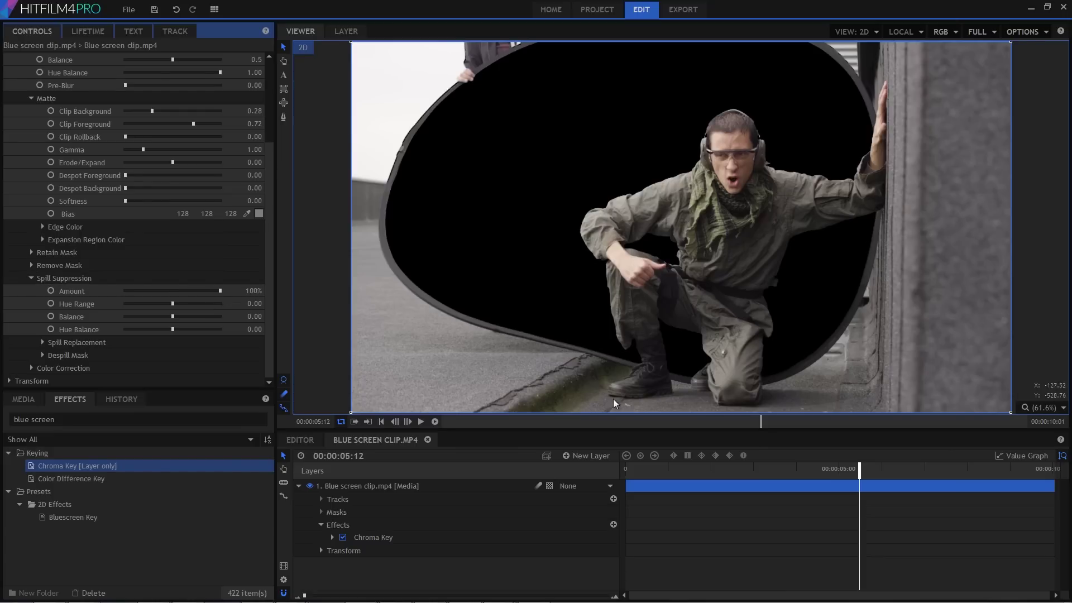
{"action": "key", "text": "space"}
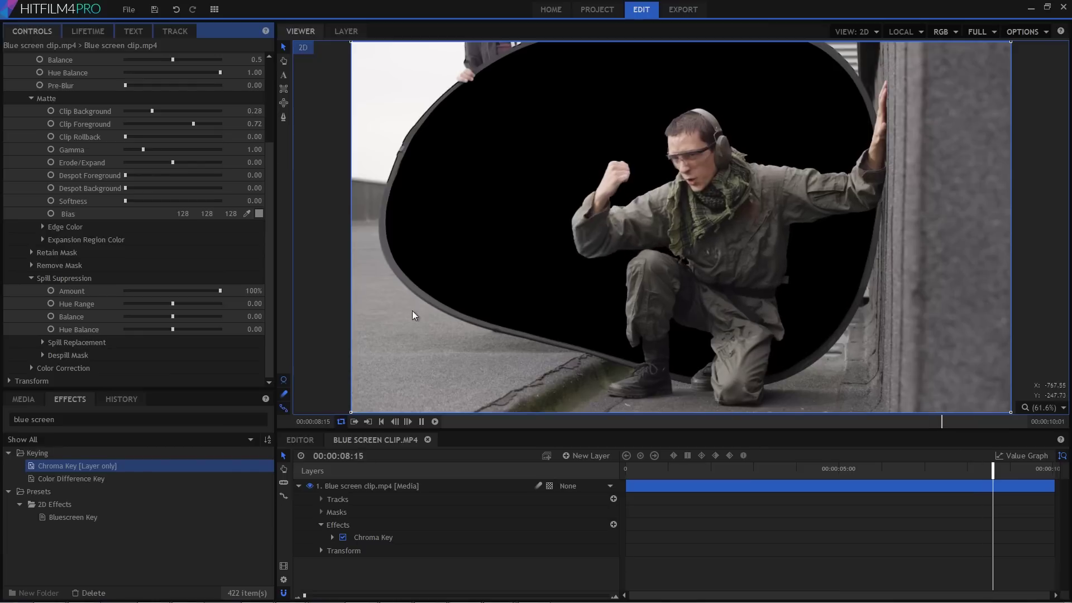
{"action": "left_click", "coordinate": [286, 118]}
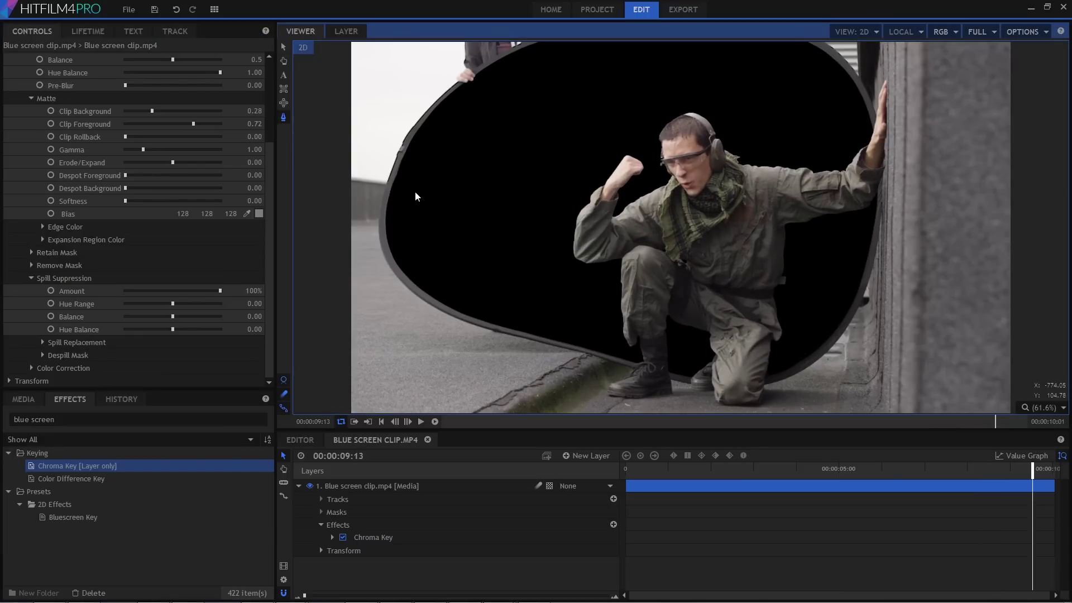
Trace a closed mask around the crouching actor and the raised hand
{"action": "left_click", "coordinate": [708, 73]}
{"action": "left_click", "coordinate": [585, 77]}
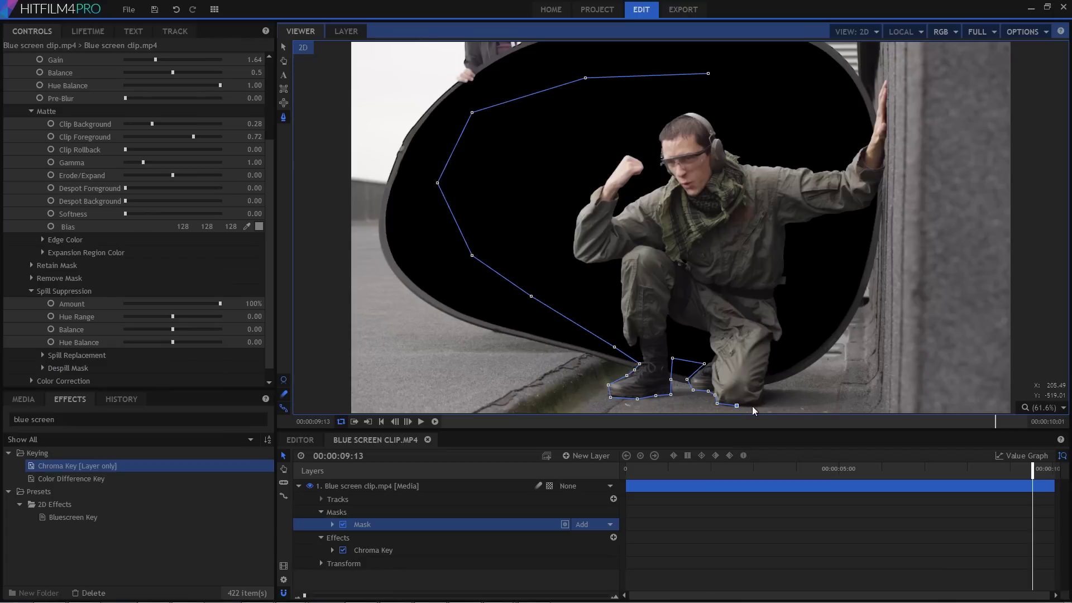
{"action": "left_click", "coordinate": [765, 378]}
{"action": "left_click", "coordinate": [773, 358]}
{"action": "left_click", "coordinate": [817, 303]}
{"action": "left_click", "coordinate": [878, 196]}
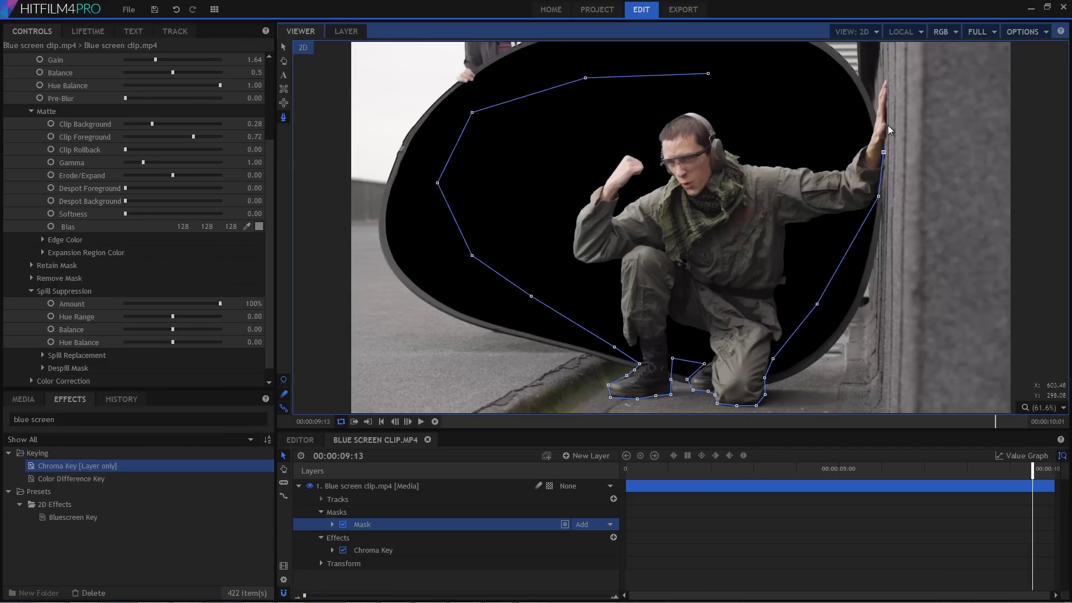
{"action": "left_click", "coordinate": [887, 104]}
{"action": "left_click", "coordinate": [885, 80]}
{"action": "left_click", "coordinate": [876, 101]}
{"action": "left_click", "coordinate": [781, 107]}
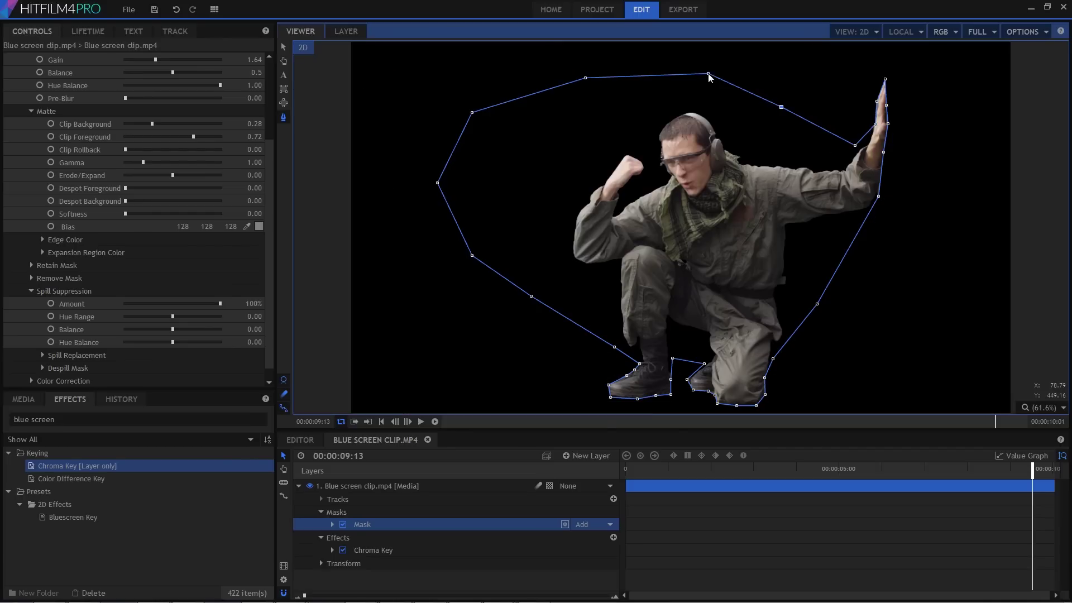
{"action": "left_click", "coordinate": [776, 469]}
Play the masked clip from the start to review the key
{"action": "key", "text": "space"}
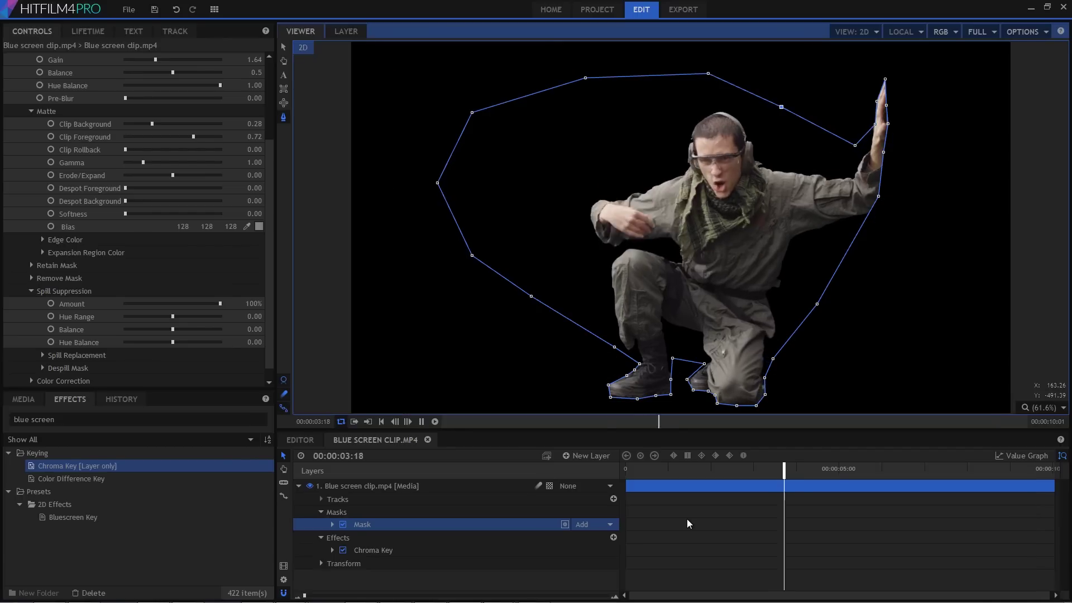
{"action": "left_click", "coordinate": [694, 483]}
{"action": "key", "text": "space"}
{"action": "left_click_drag", "start_coordinate": [880, 474], "coordinate": [548, 479]}
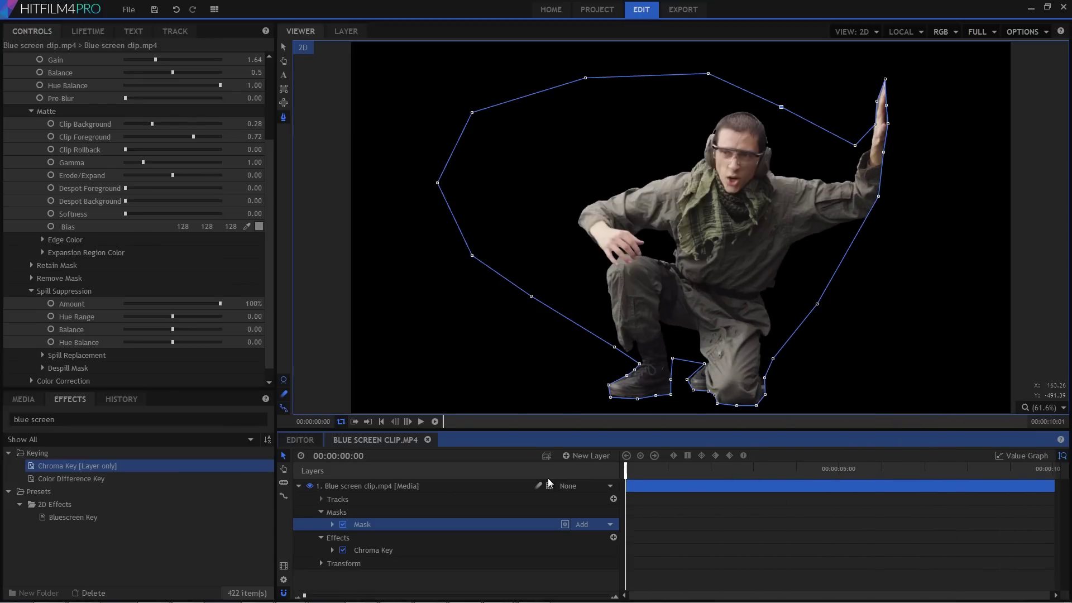
{"action": "key", "text": "space"}
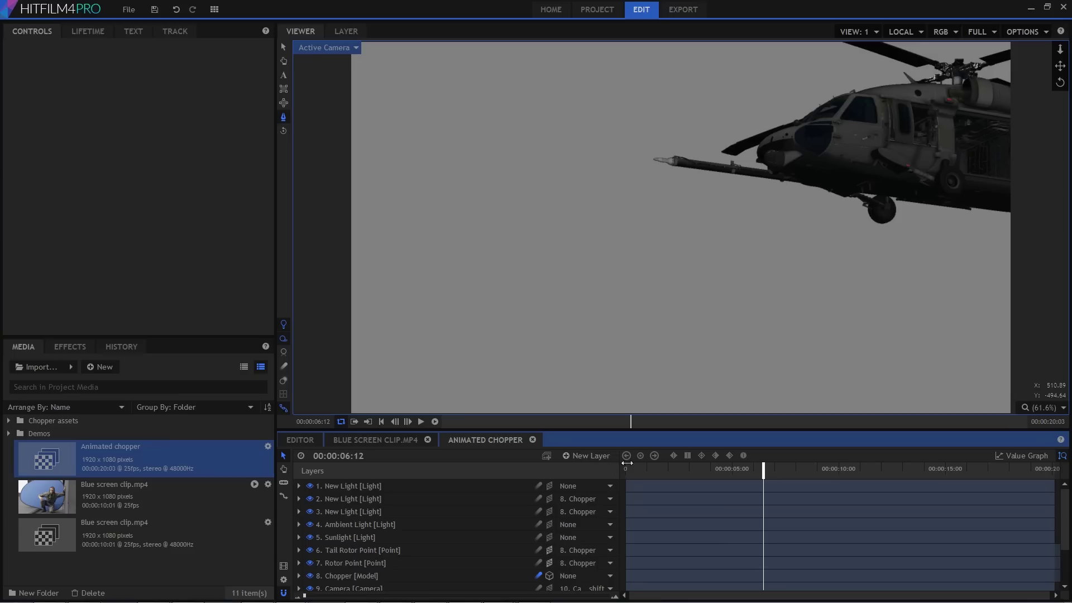
{"action": "left_click", "coordinate": [640, 468]}
{"action": "left_click", "coordinate": [284, 332]}
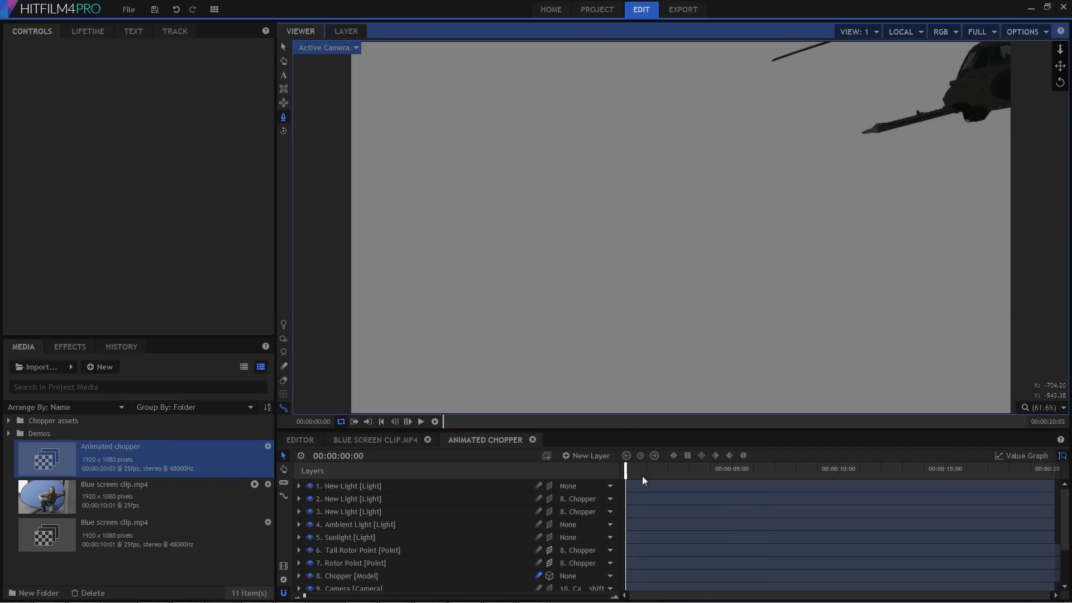
{"action": "key", "text": "space"}
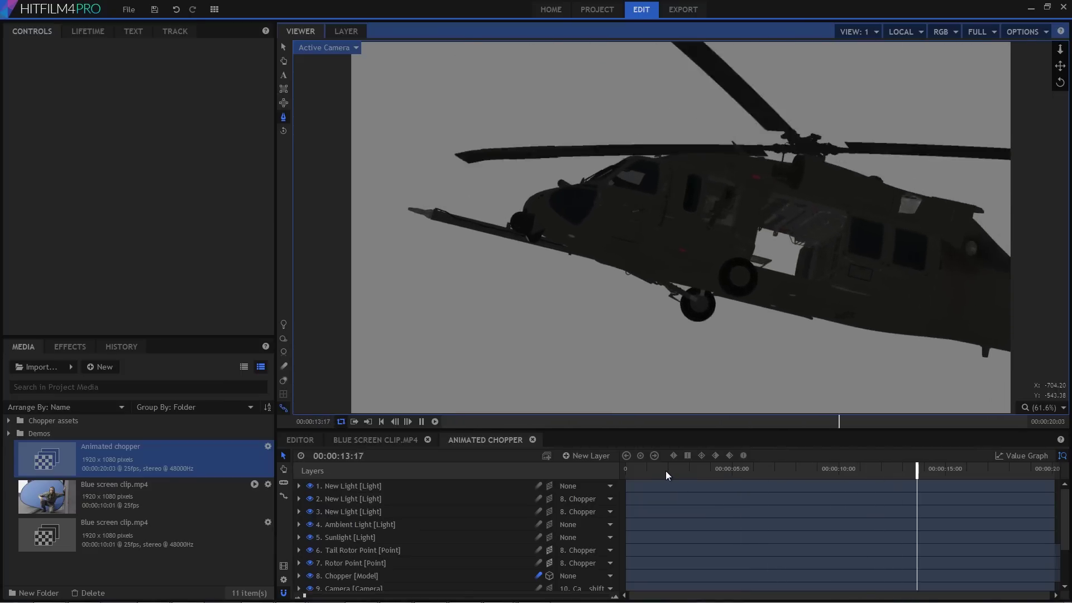
{"action": "mouse_move", "coordinate": [913, 474]}
{"action": "left_mouse_down"}
{"action": "mouse_move", "coordinate": [871, 472]}
{"action": "mouse_move", "coordinate": [918, 472]}
{"action": "left_mouse_up"}
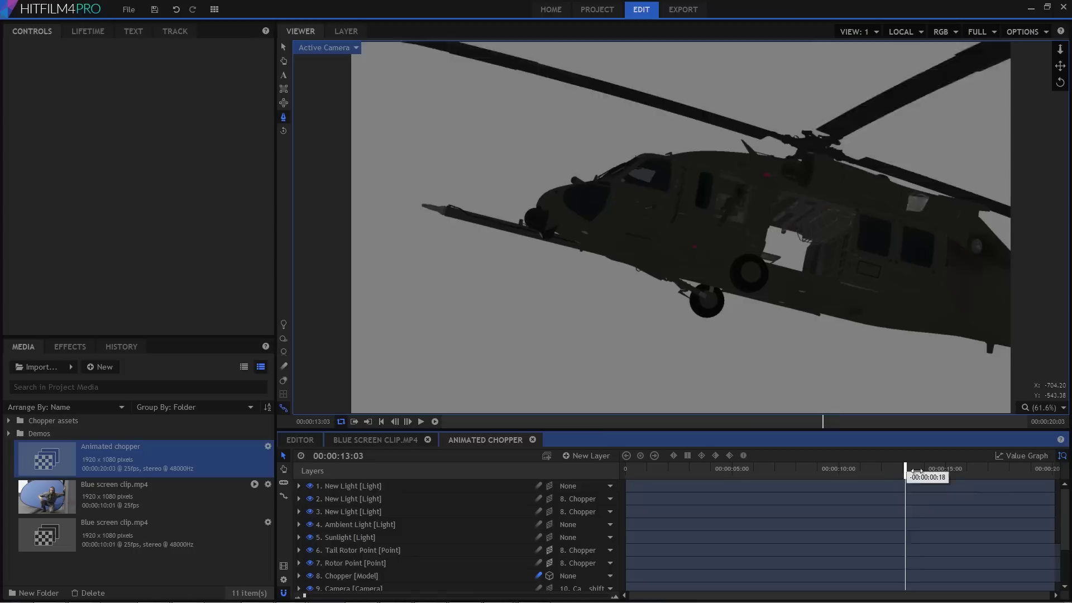
Add the Blue screen clip.mp4 composite as a layer starting around nine seconds
{"action": "left_click_drag", "start_coordinate": [248, 555], "coordinate": [347, 570]}
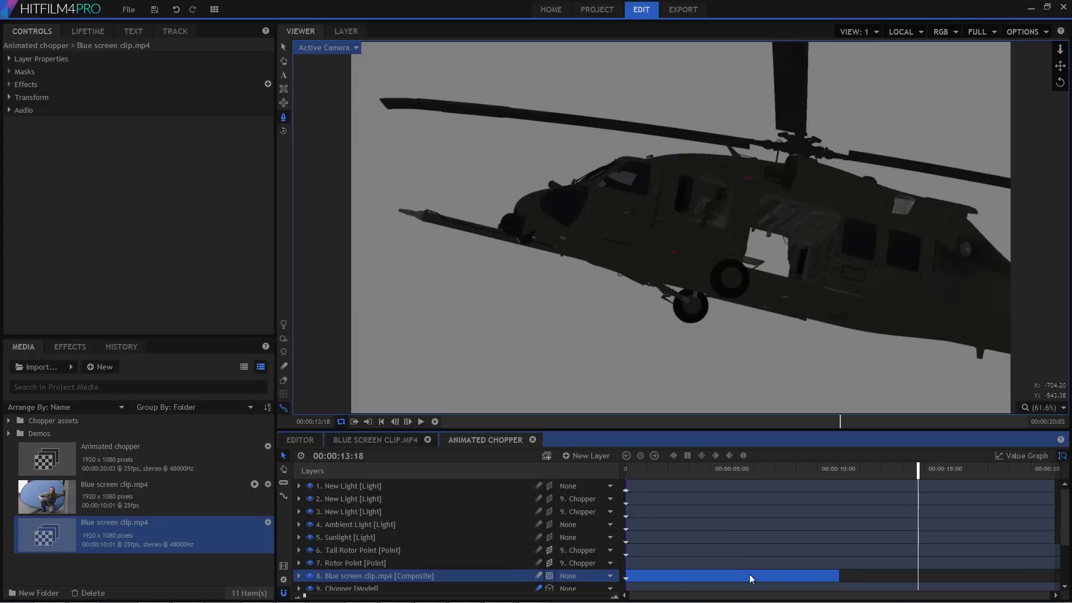
{"action": "left_click_drag", "start_coordinate": [749, 574], "coordinate": [940, 581]}
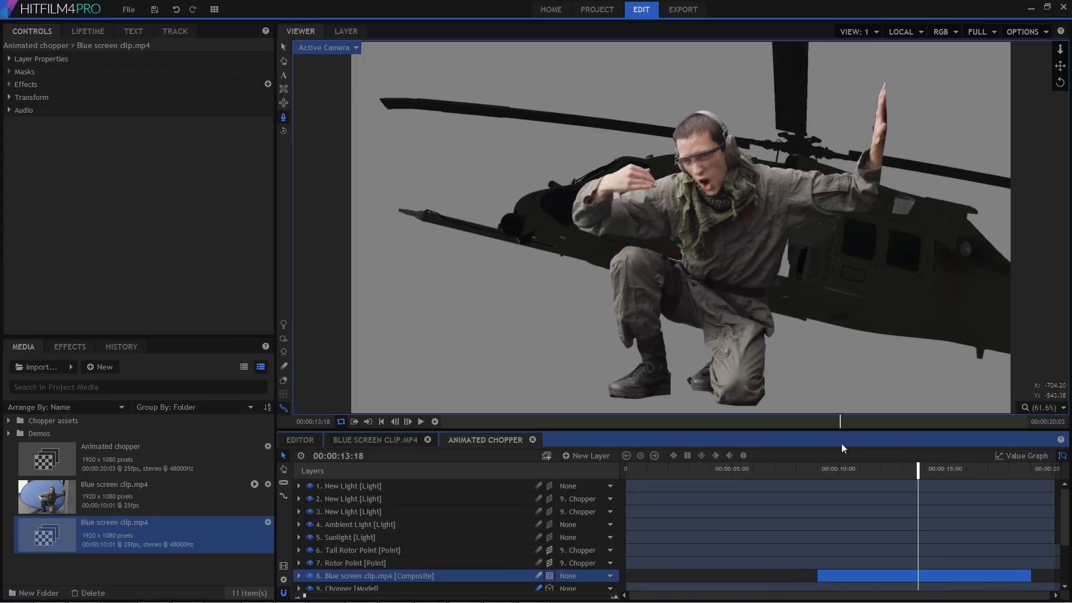
{"action": "left_click_drag", "start_coordinate": [837, 469], "coordinate": [931, 478]}
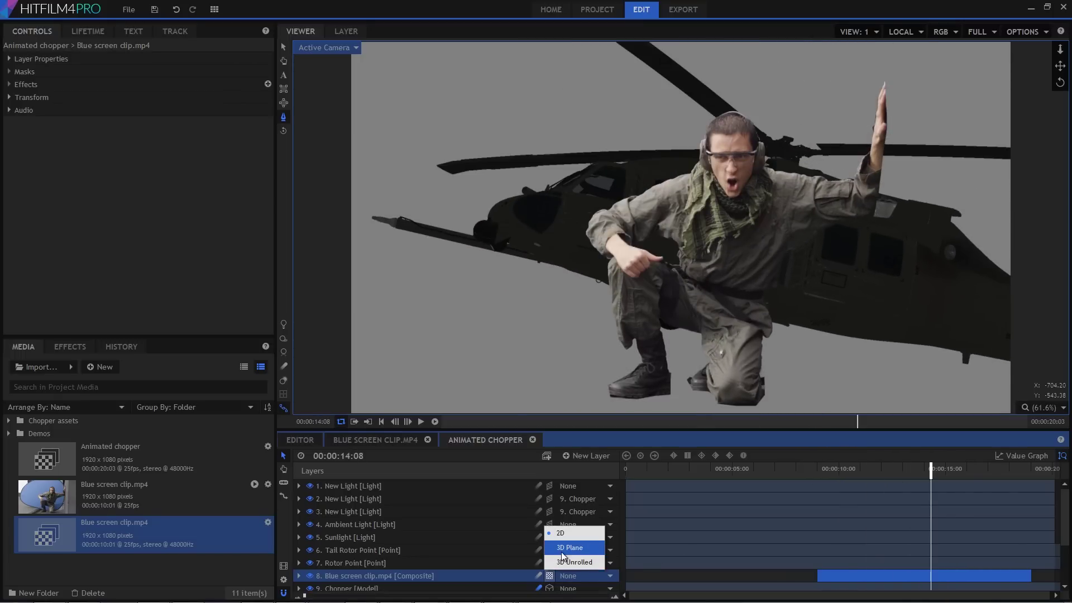
Make the actor layer a 3D plane and move to frame 00:00:14:24
{"action": "left_click", "coordinate": [561, 552]}
{"action": "left_click_drag", "start_coordinate": [931, 469], "coordinate": [902, 480]}
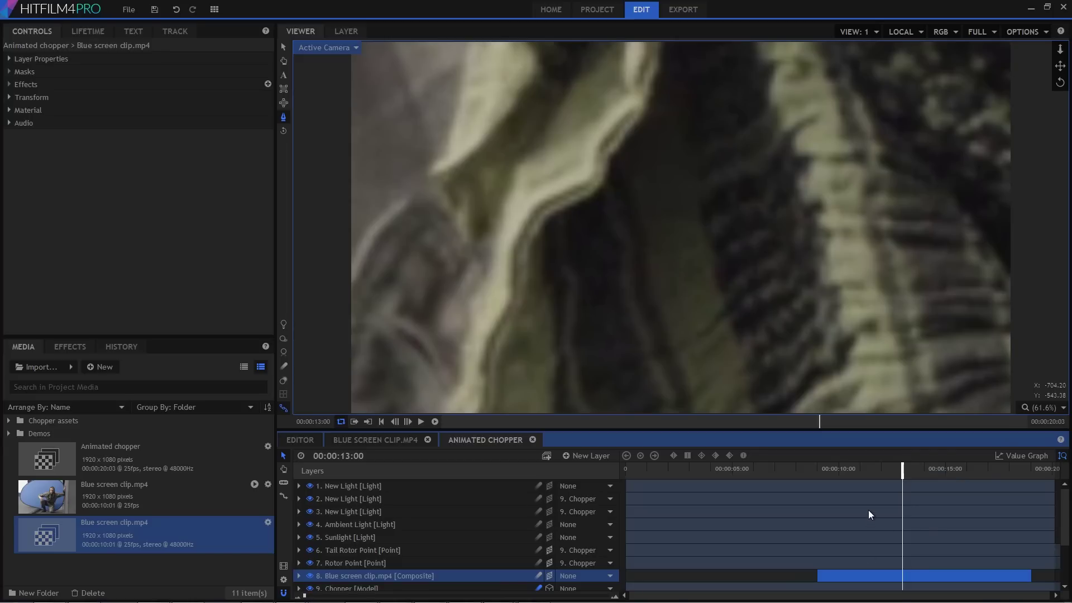
{"action": "left_click_drag", "start_coordinate": [850, 478], "coordinate": [945, 471]}
Switch the viewer to a Perspective camera and orbit around the 3D scene
{"action": "left_click", "coordinate": [346, 49]}
{"action": "left_click", "coordinate": [343, 77]}
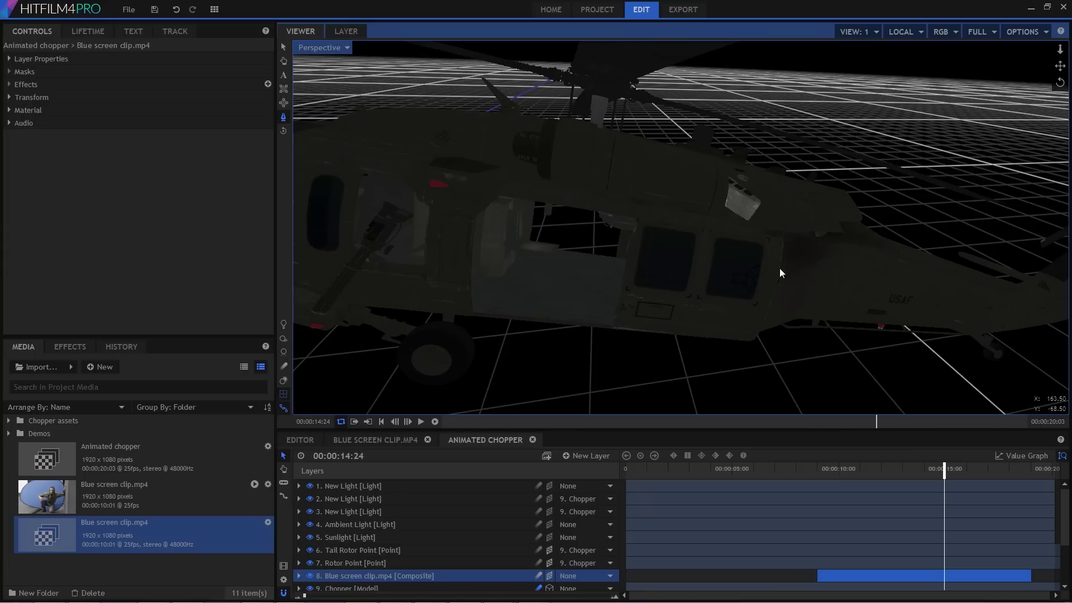
{"action": "scroll", "coordinate": [656, 244], "scroll_direction": "down", "scroll_amount": 10}
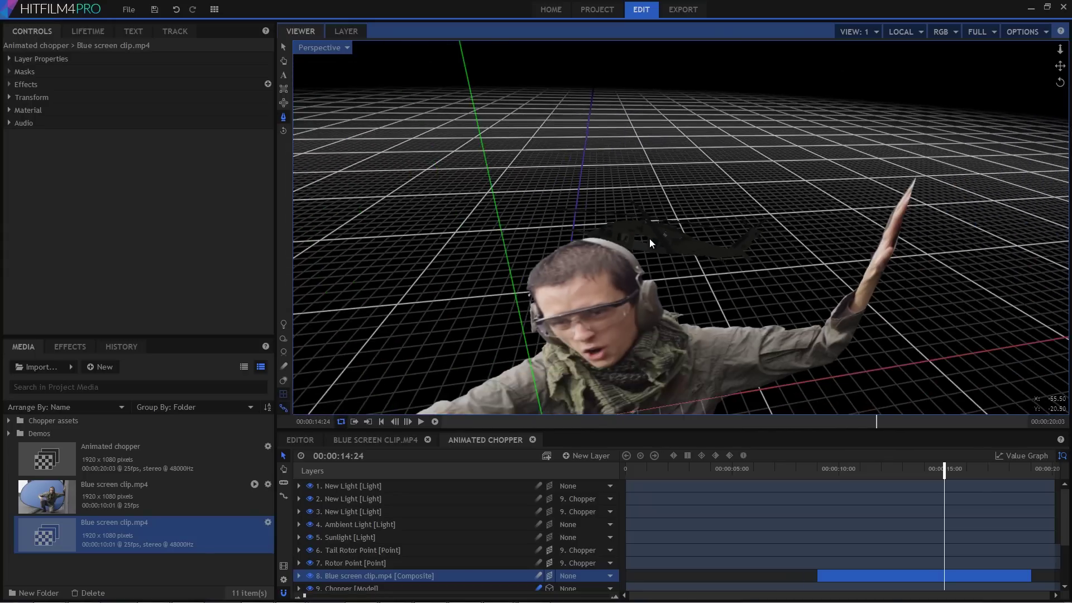
{"action": "left_click_drag", "start_coordinate": [628, 330], "coordinate": [1063, 107]}
{"action": "left_click_drag", "start_coordinate": [1060, 65], "coordinate": [1060, 65]}
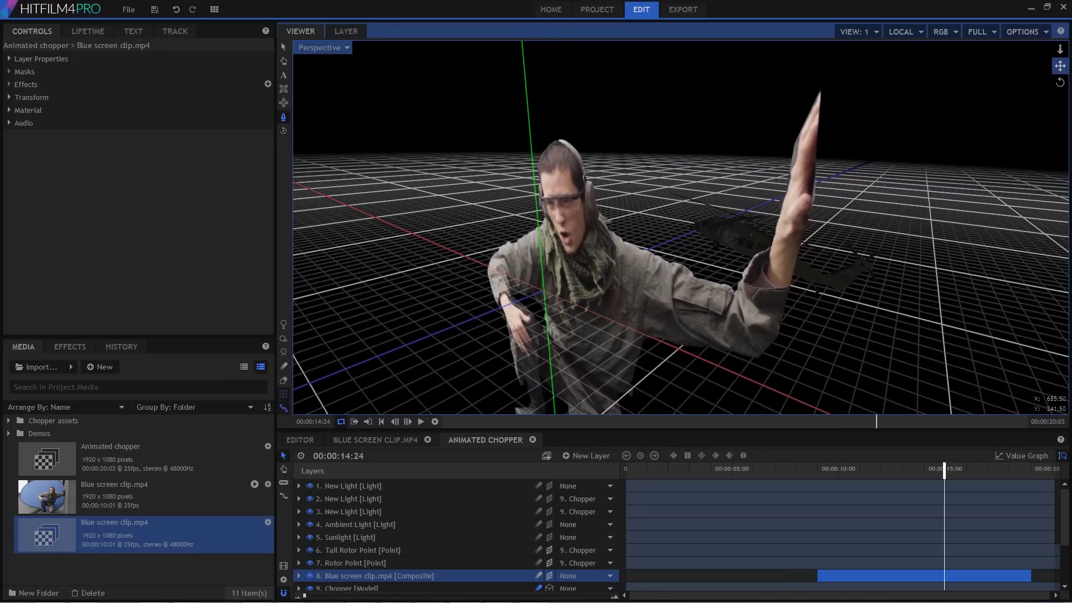
{"action": "key", "text": "o"}
{"action": "left_click_drag", "start_coordinate": [645, 259], "coordinate": [609, 252]}
{"action": "key", "text": "d"}
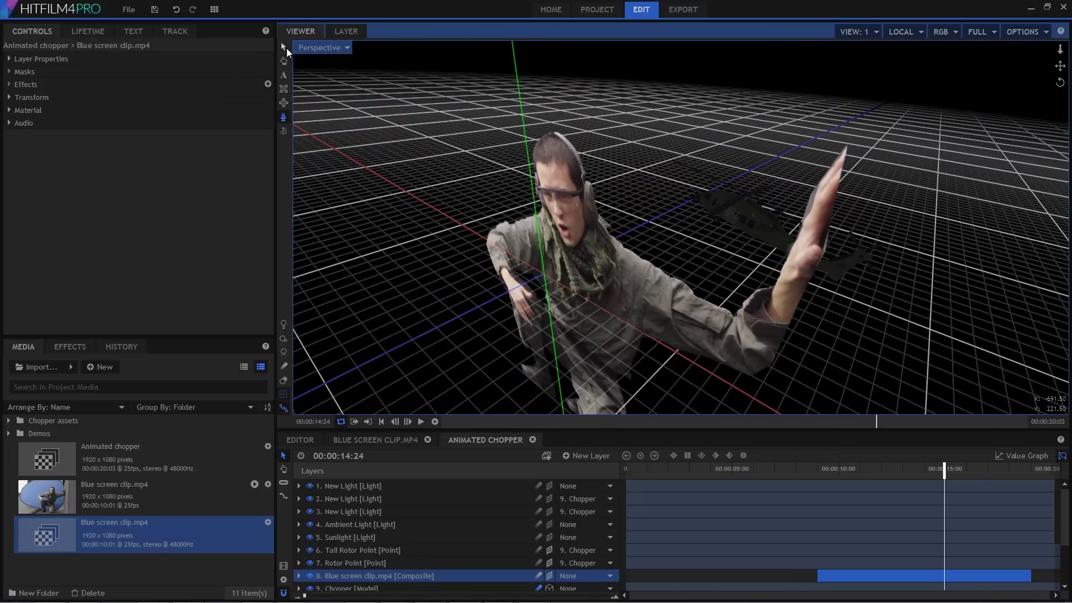
Move the actor plane in depth to Z -556.4, up against the helicopter
{"action": "left_click", "coordinate": [285, 48]}
{"action": "left_click_drag", "start_coordinate": [520, 286], "coordinate": [694, 219]}
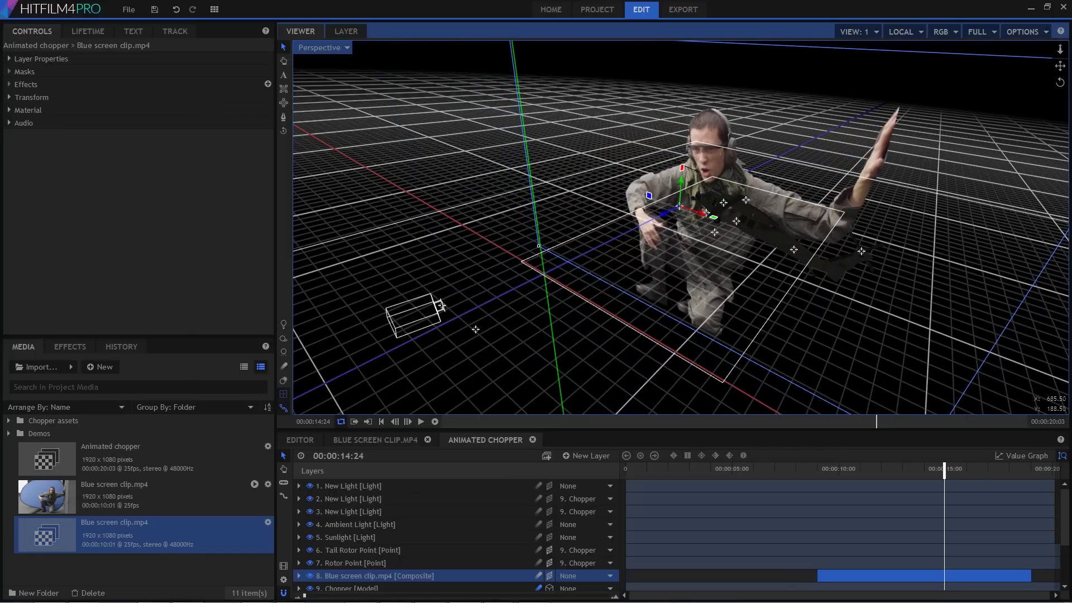
{"action": "scroll", "coordinate": [748, 205], "scroll_direction": "up", "scroll_amount": 2}
{"action": "scroll", "coordinate": [748, 206], "scroll_direction": "up", "scroll_amount": 3}
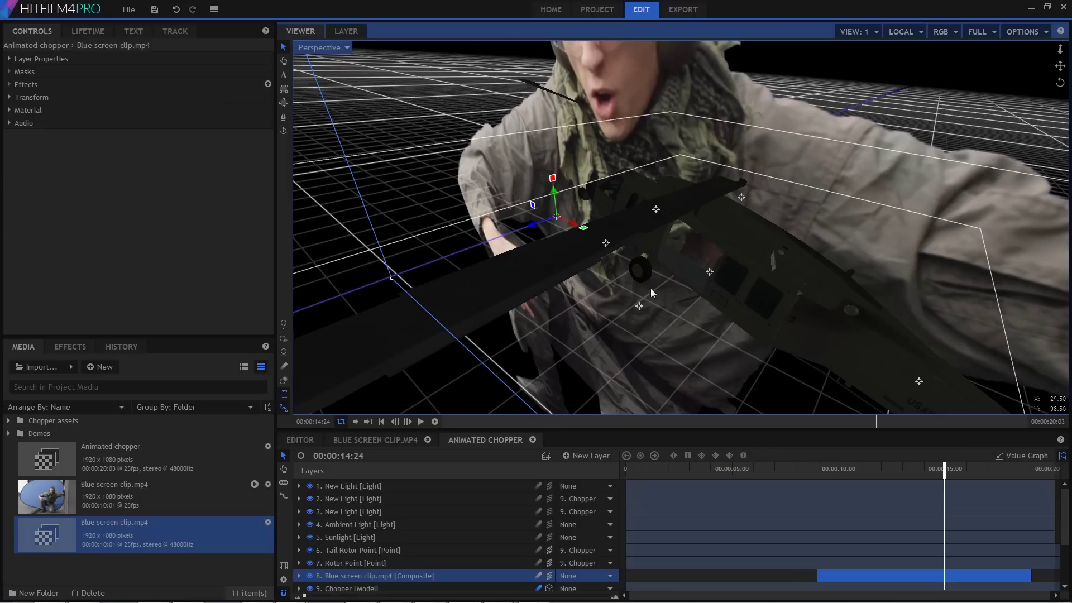
{"action": "left_click_drag", "start_coordinate": [531, 225], "coordinate": [531, 260]}
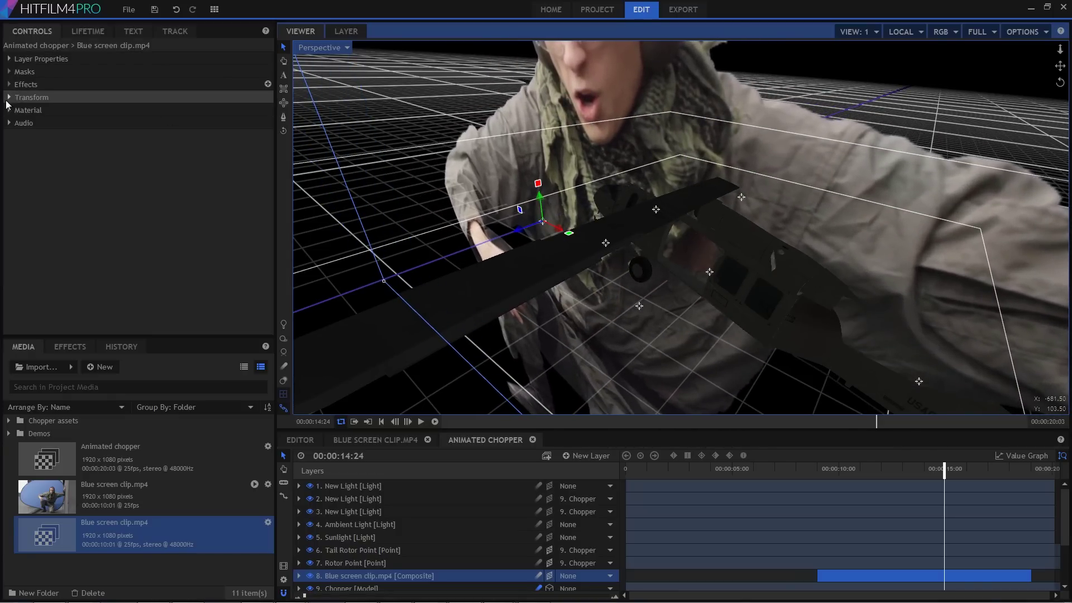
{"action": "left_click", "coordinate": [9, 97]}
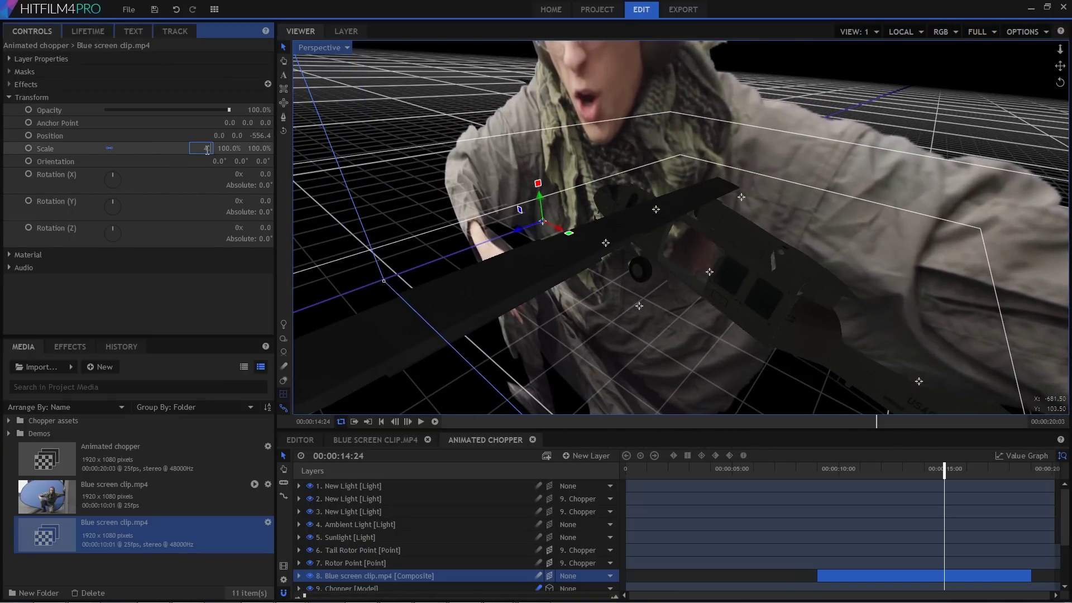
Scale the actor plane to 4.5% and move it toward the helicopter's doorway
{"action": "left_click_drag", "start_coordinate": [206, 149], "coordinate": [168, 149]}
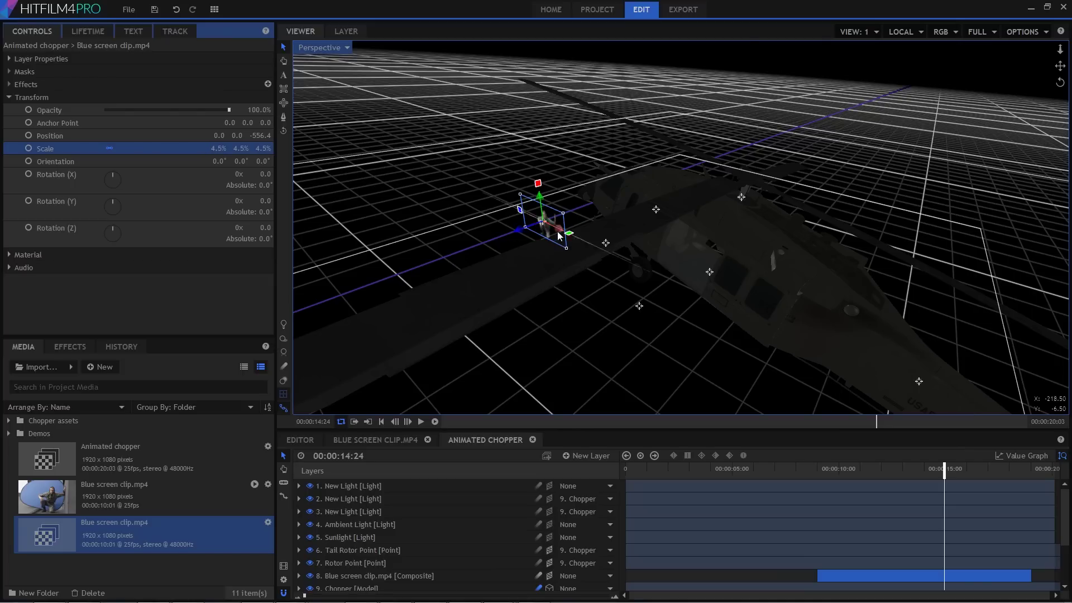
{"action": "left_click_drag", "start_coordinate": [558, 233], "coordinate": [698, 290]}
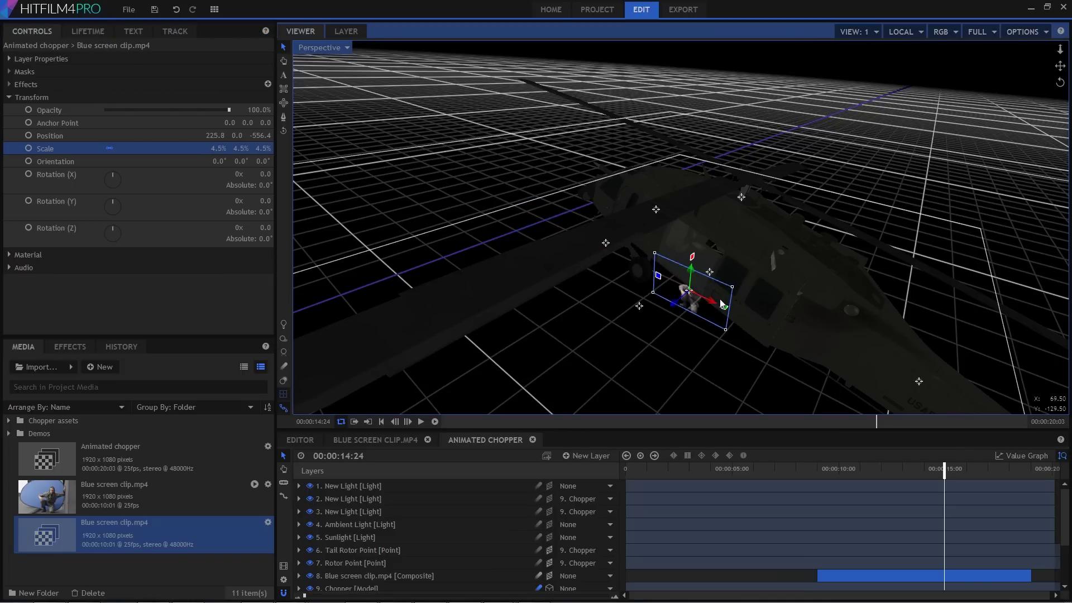
{"action": "left_click_drag", "start_coordinate": [703, 235], "coordinate": [733, 278]}
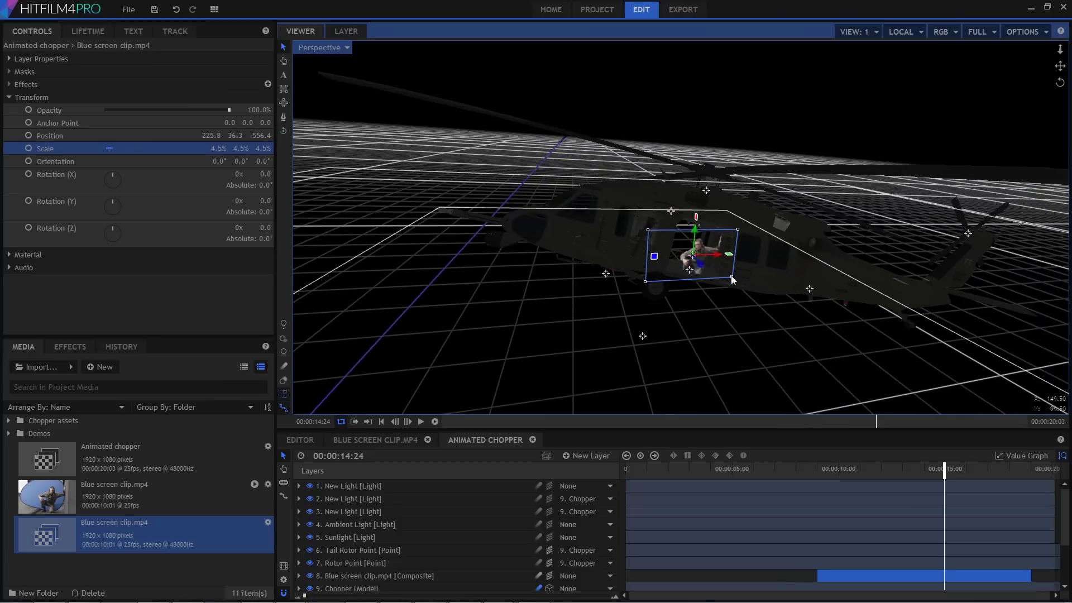
{"action": "scroll", "coordinate": [705, 257], "scroll_direction": "up", "scroll_amount": 6}
{"action": "scroll", "coordinate": [699, 259], "scroll_direction": "down", "scroll_amount": 5}
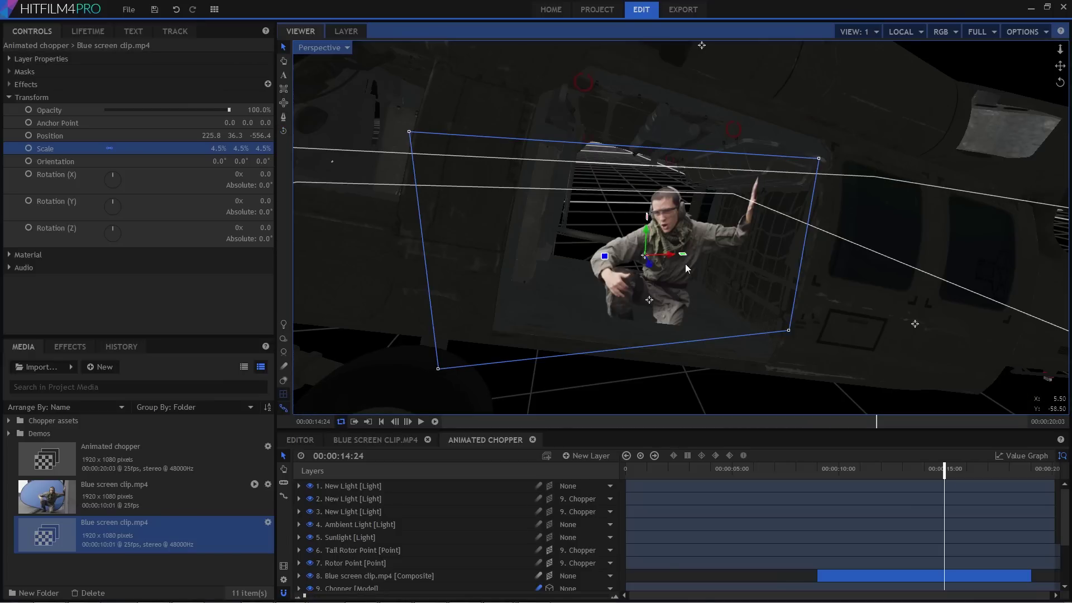
Tilt the plane 11.2° and fine-tune its position inside the doorway
{"action": "left_click_drag", "start_coordinate": [698, 255], "coordinate": [722, 251]}
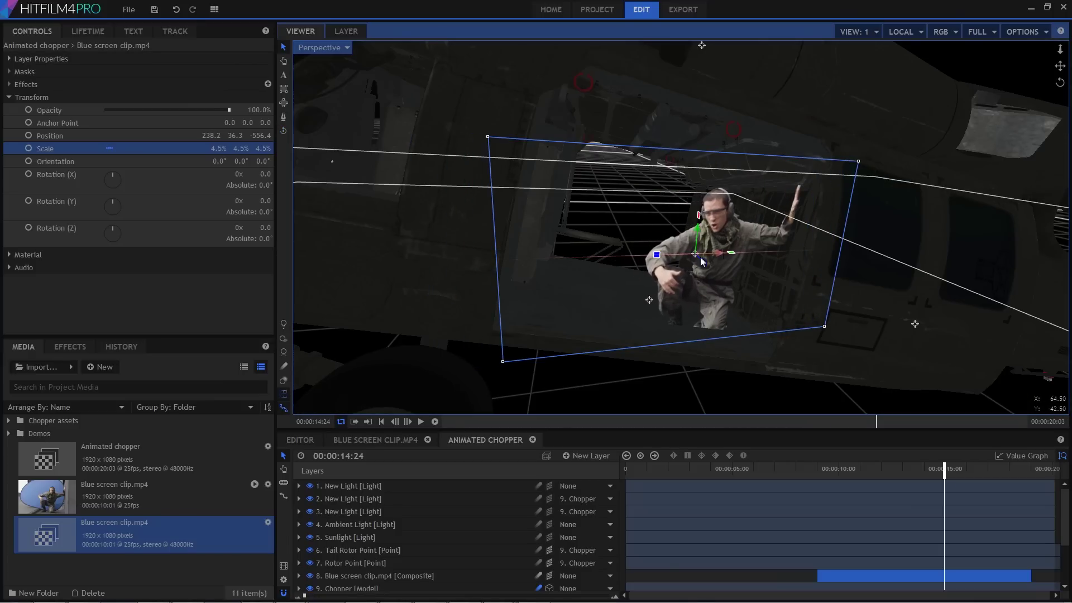
{"action": "left_click_drag", "start_coordinate": [656, 257], "coordinate": [710, 219]}
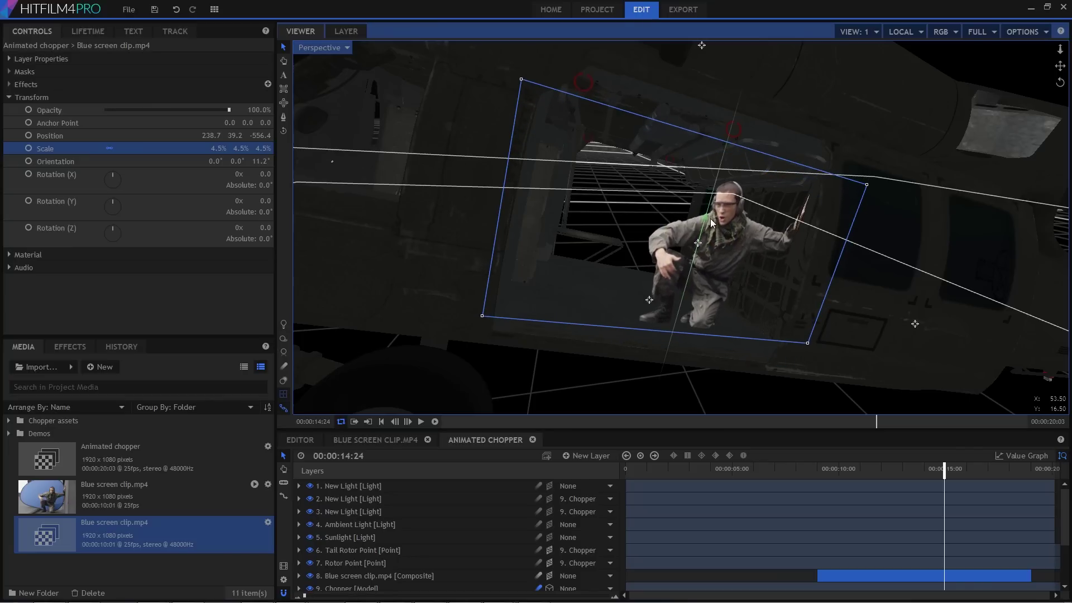
{"action": "left_click_drag", "start_coordinate": [708, 256], "coordinate": [685, 267]}
{"action": "key", "text": "o"}
{"action": "key", "text": "v"}
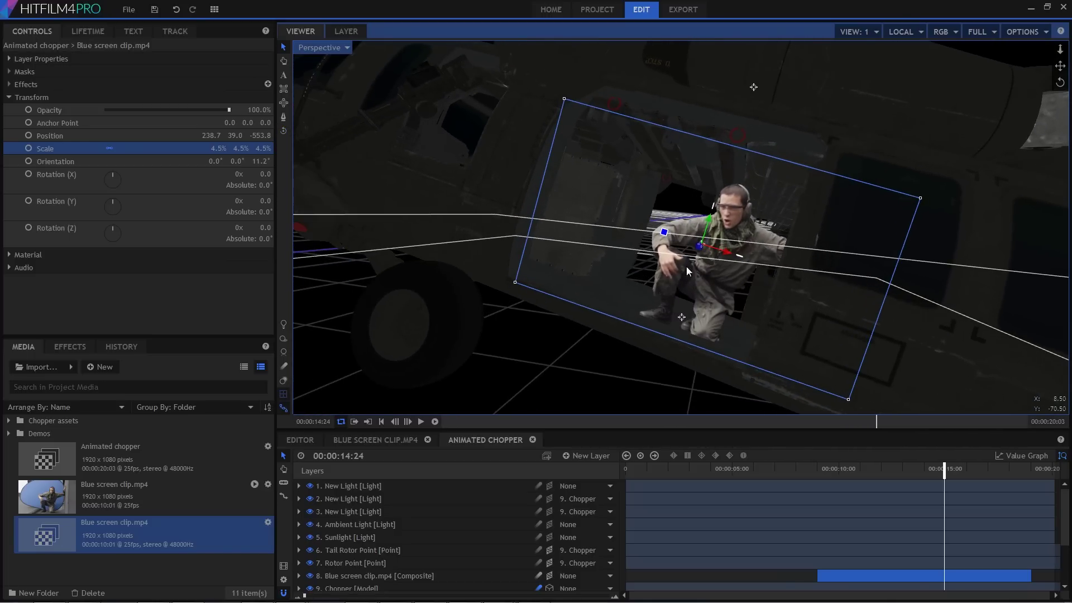
{"action": "left_click_drag", "start_coordinate": [717, 229], "coordinate": [712, 216]}
{"action": "left_click_drag", "start_coordinate": [944, 469], "coordinate": [951, 493]}
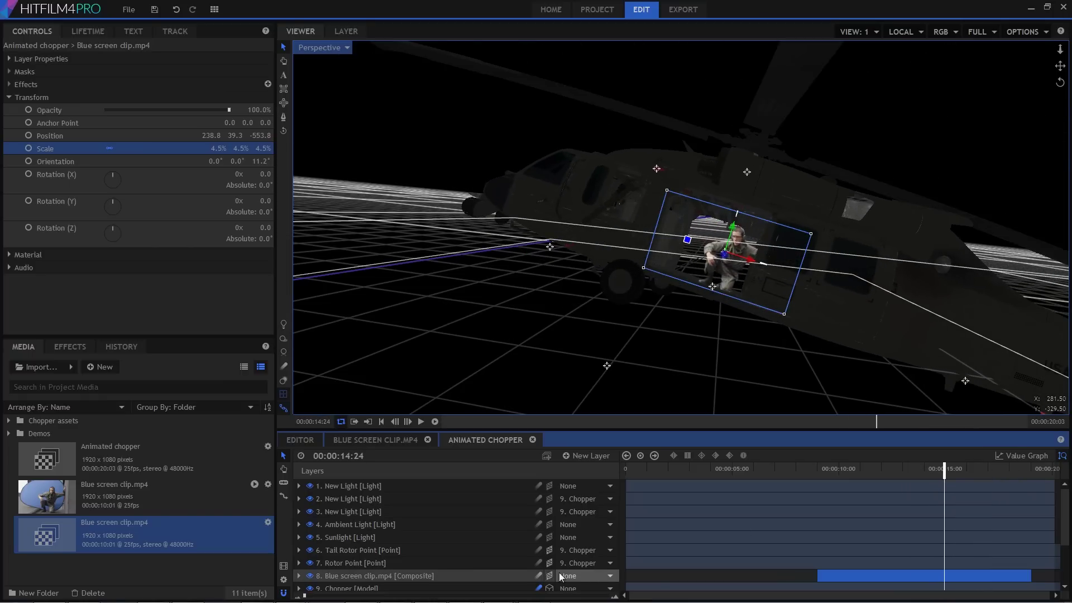
Parent the actor layer to 9. Chopper and scrub to confirm the plane follows the helicopter
{"action": "scroll", "coordinate": [474, 570], "scroll_direction": "down", "scroll_amount": 2}
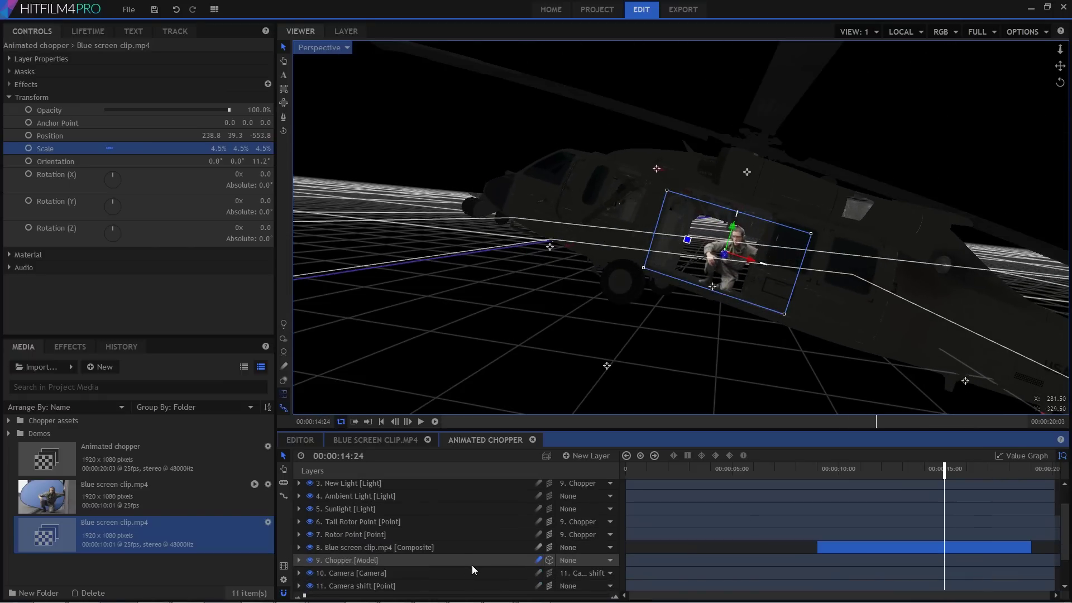
{"action": "left_click", "coordinate": [566, 548]}
{"action": "left_click", "coordinate": [581, 480]}
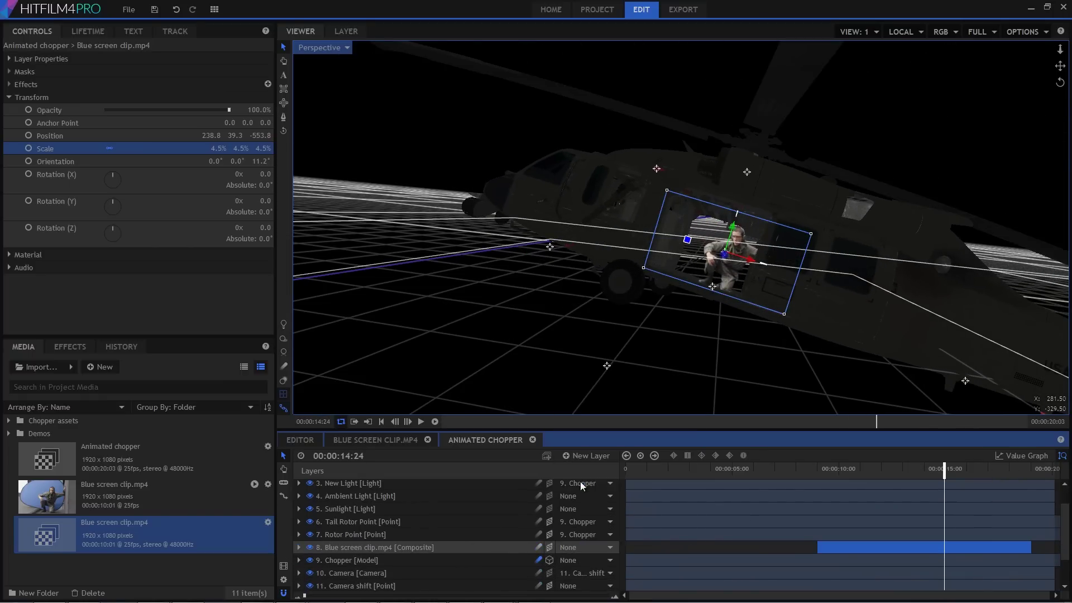
{"action": "left_click", "coordinate": [826, 470]}
{"action": "left_click_drag", "start_coordinate": [835, 473], "coordinate": [991, 472]}
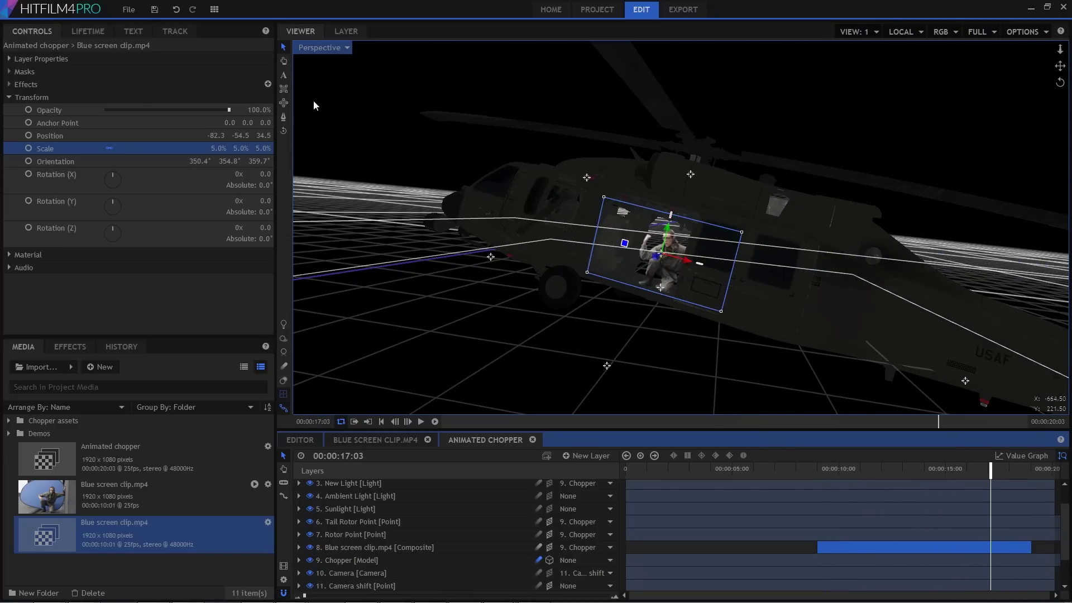
View the scene through the Active Camera with lighting enabled, scrubbing to check the composite
{"action": "left_click", "coordinate": [326, 49]}
{"action": "left_click", "coordinate": [321, 63]}
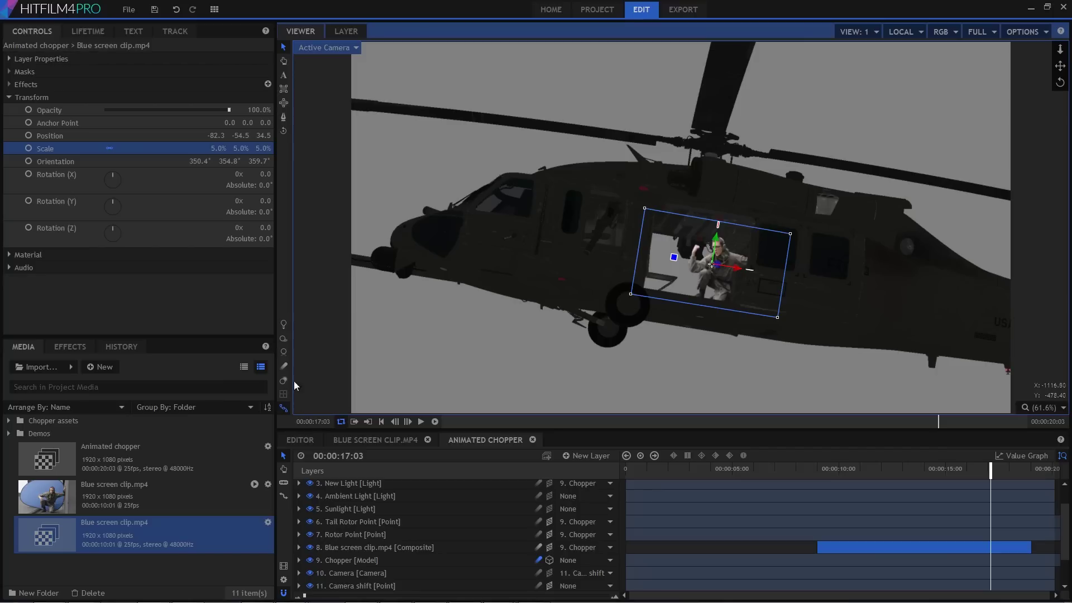
{"action": "left_click", "coordinate": [284, 324]}
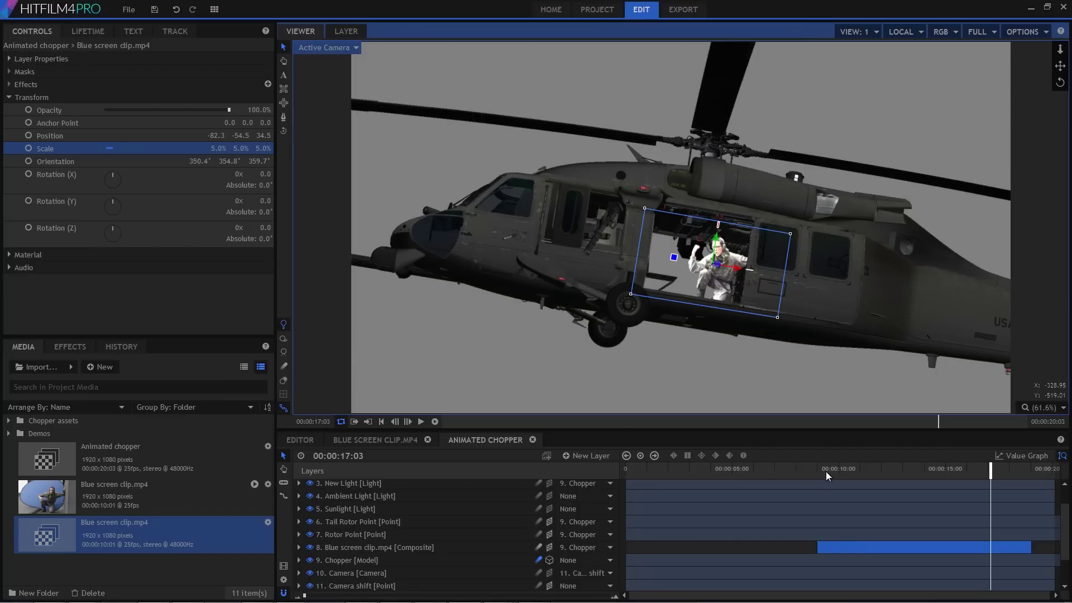
{"action": "left_click_drag", "start_coordinate": [826, 471], "coordinate": [980, 474]}
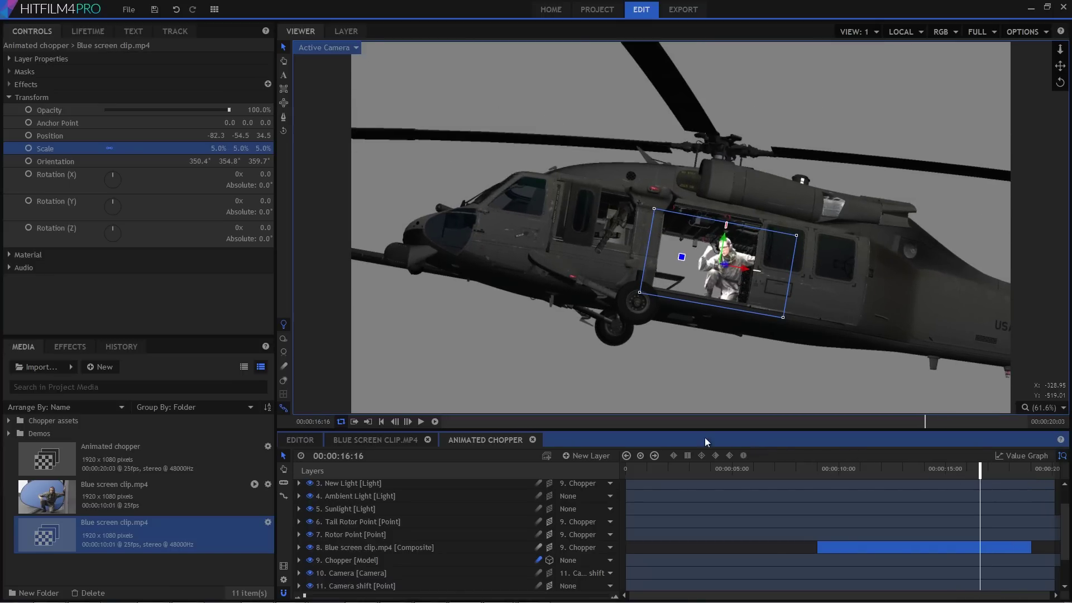
In the actor plane's Material, set Specular to 0% and lower Diffuse to about 29%
{"action": "left_click", "coordinate": [28, 254]}
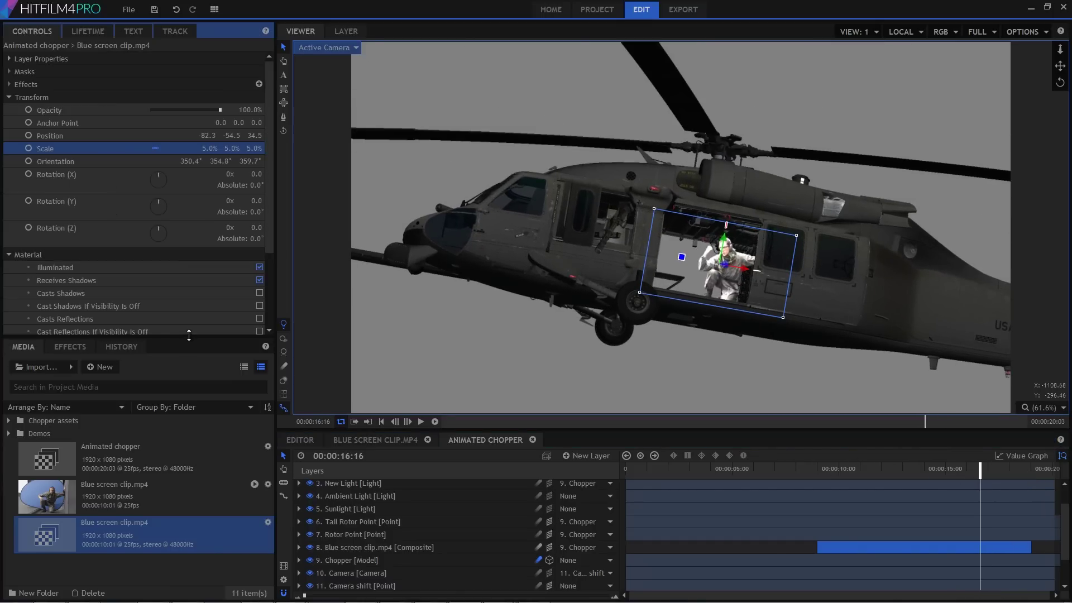
{"action": "left_click_drag", "start_coordinate": [189, 335], "coordinate": [188, 461]}
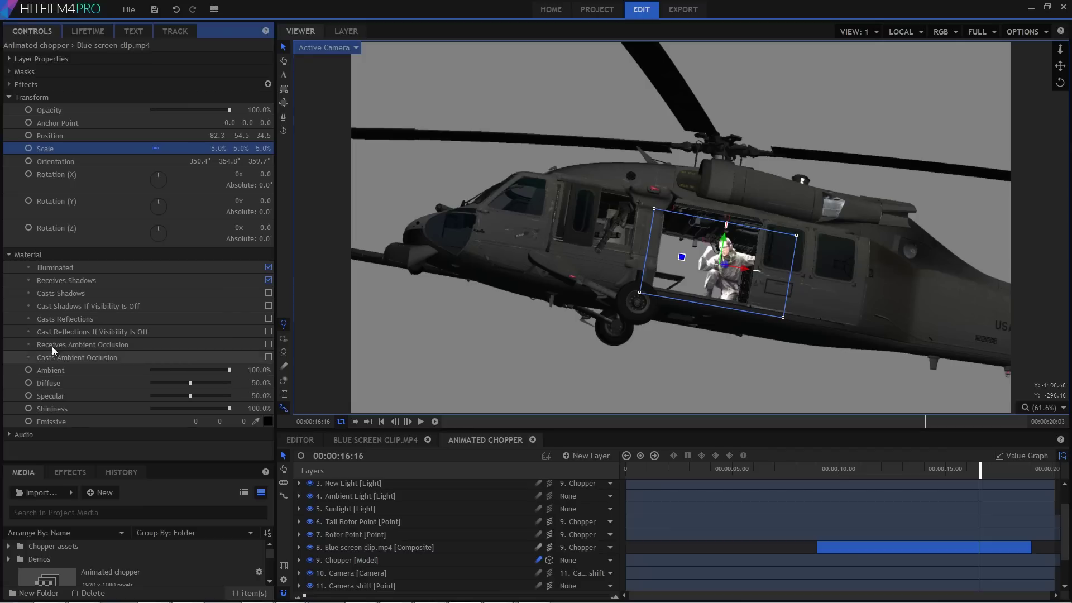
{"action": "left_click", "coordinate": [55, 395]}
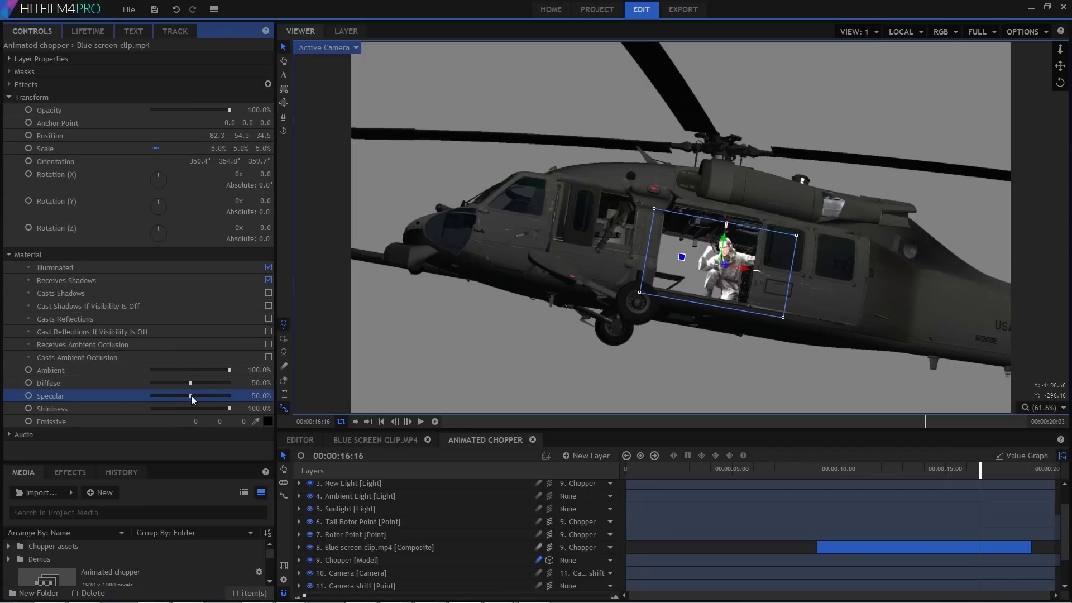
{"action": "left_click_drag", "start_coordinate": [971, 472], "coordinate": [943, 475]}
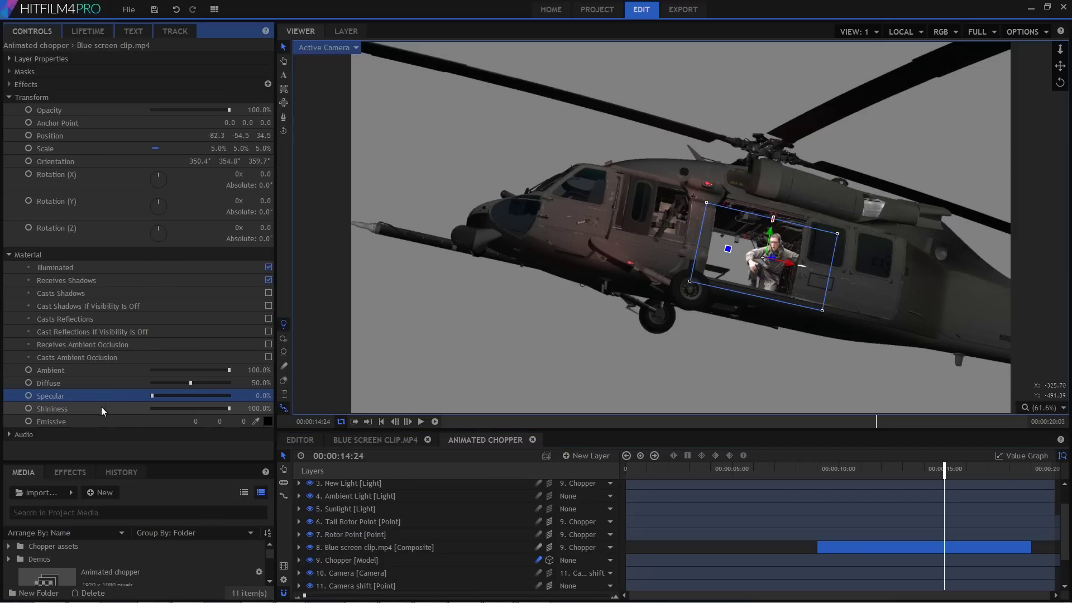
{"action": "left_click_drag", "start_coordinate": [189, 383], "coordinate": [167, 383]}
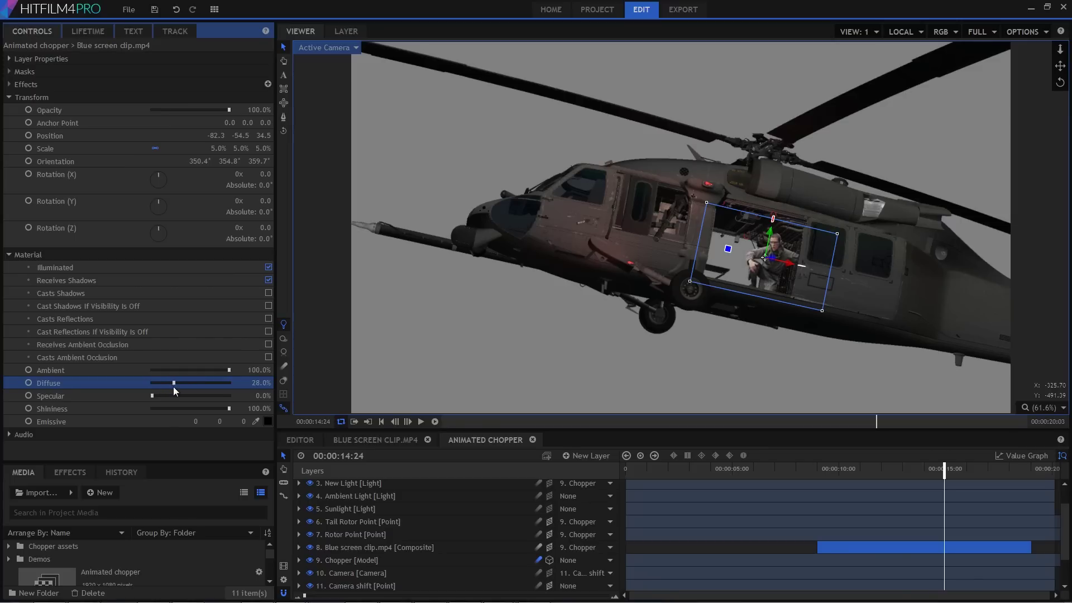
{"action": "left_click_drag", "start_coordinate": [828, 472], "coordinate": [966, 471]}
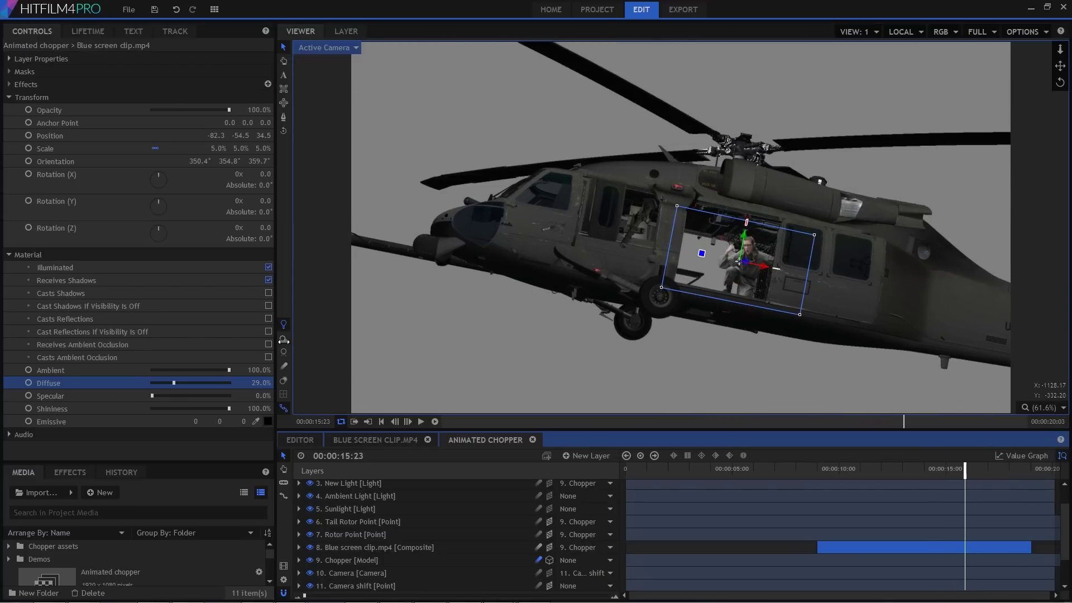
{"action": "left_click", "coordinate": [1063, 408]}
{"action": "left_click", "coordinate": [1034, 466]}
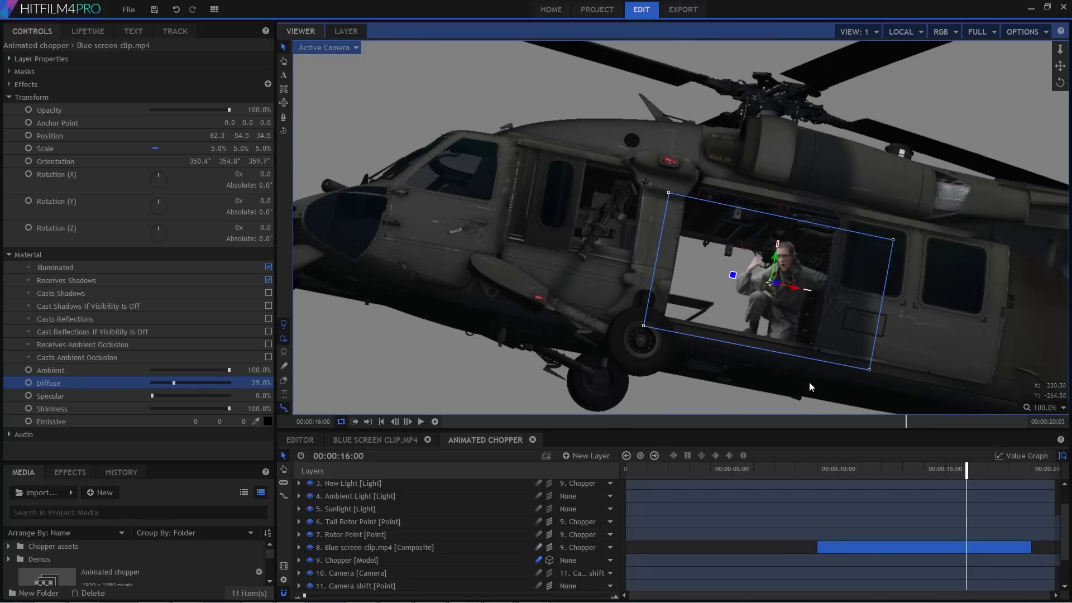
{"action": "left_click", "coordinate": [904, 469]}
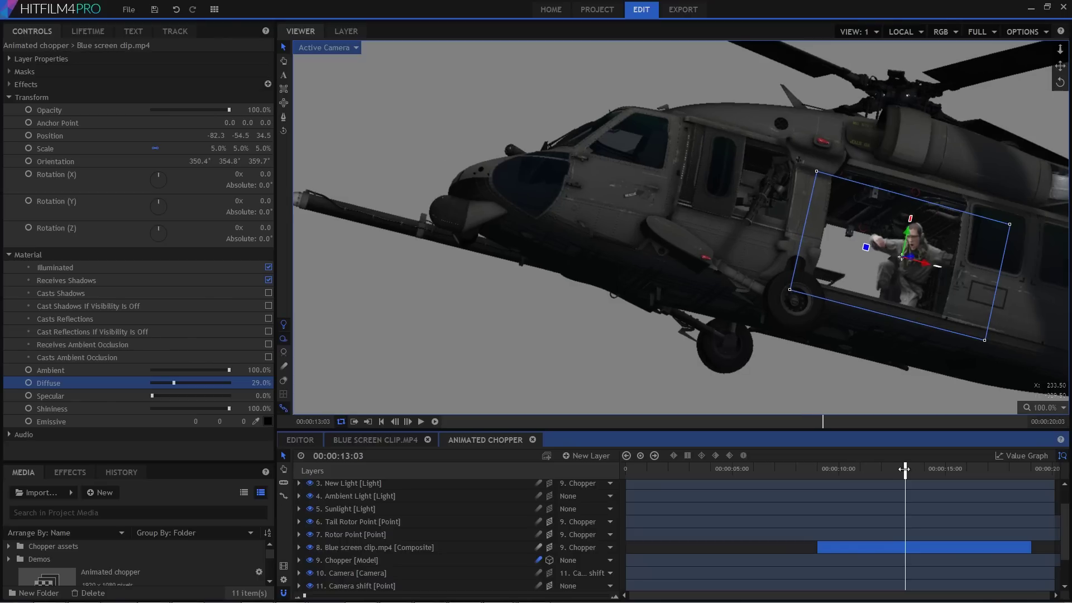